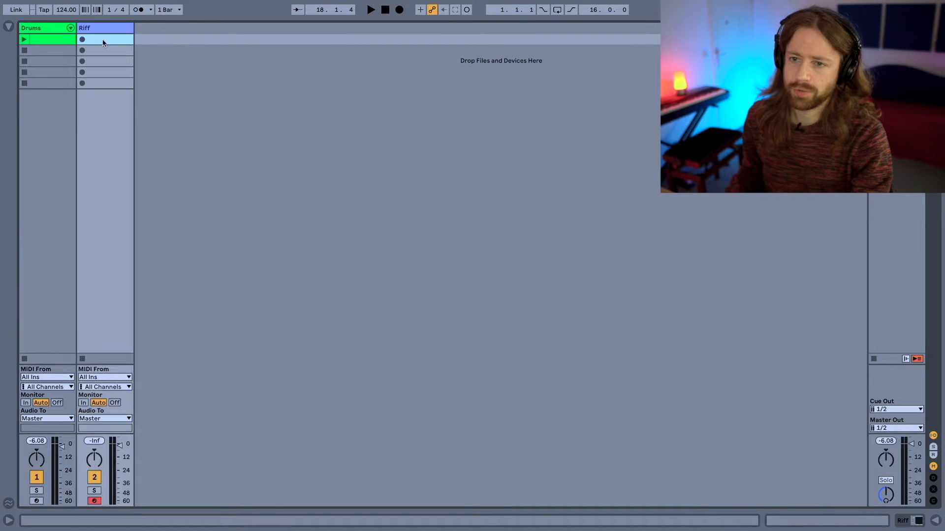
- Create a MIDI clip in the Riff track's first slot and duplicate its loop until the length is 16.0.0
double_click(102, 41)
drag(356, 258, 356, 241)
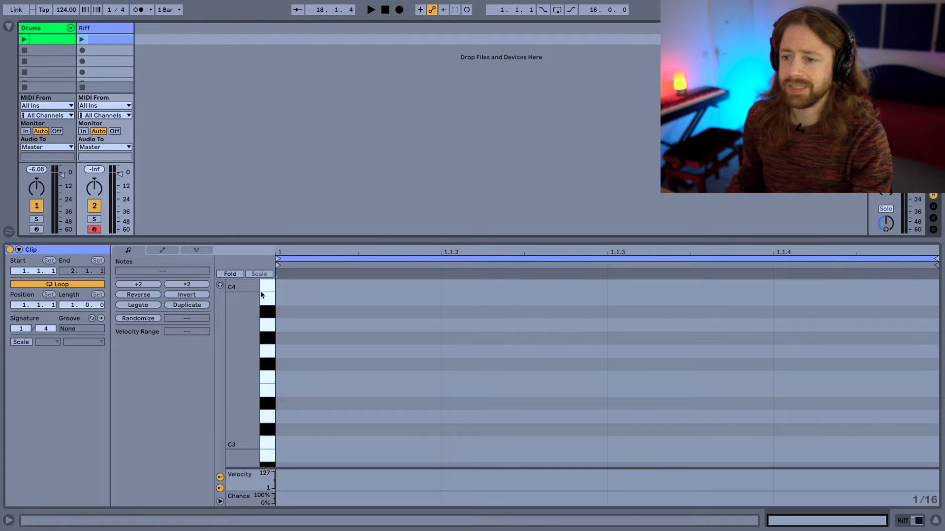
scroll(333, 347, down, 5)
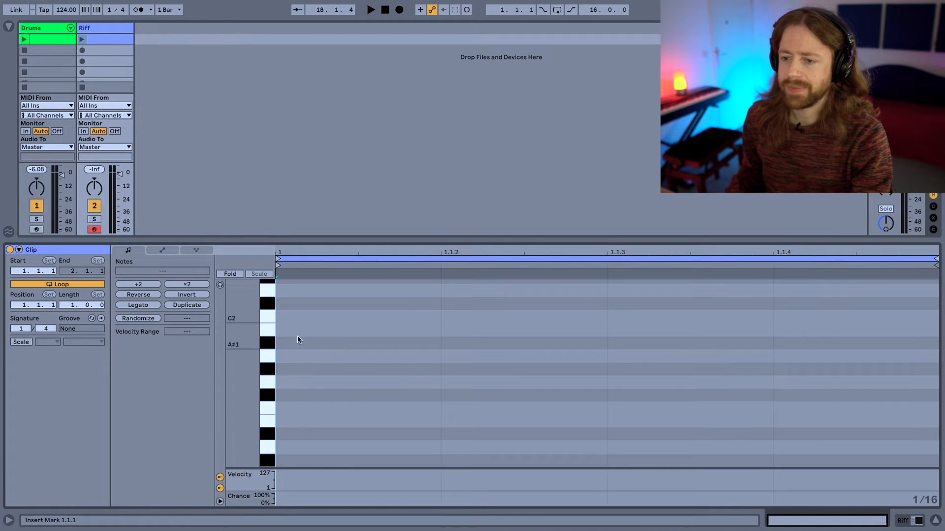
scroll(288, 367, down, 3)
click(191, 308)
click(191, 308)
click(191, 308)
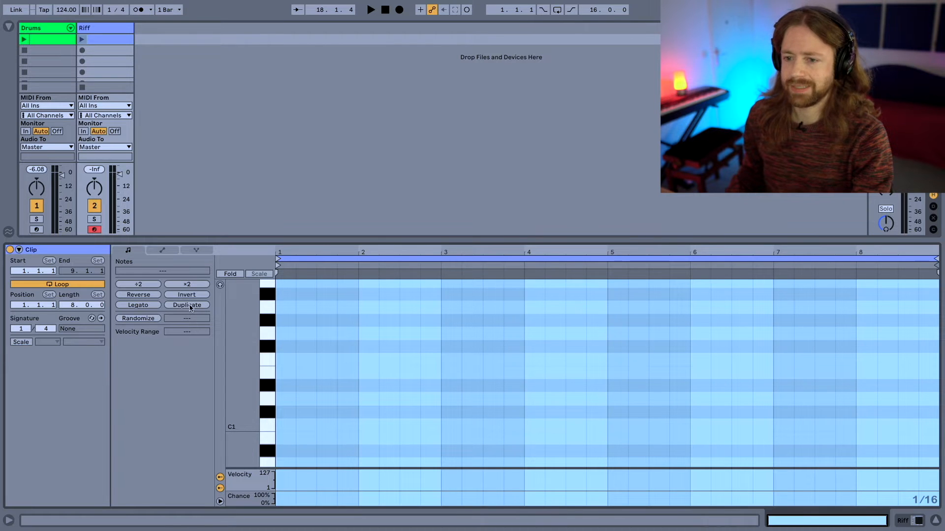
click(190, 306)
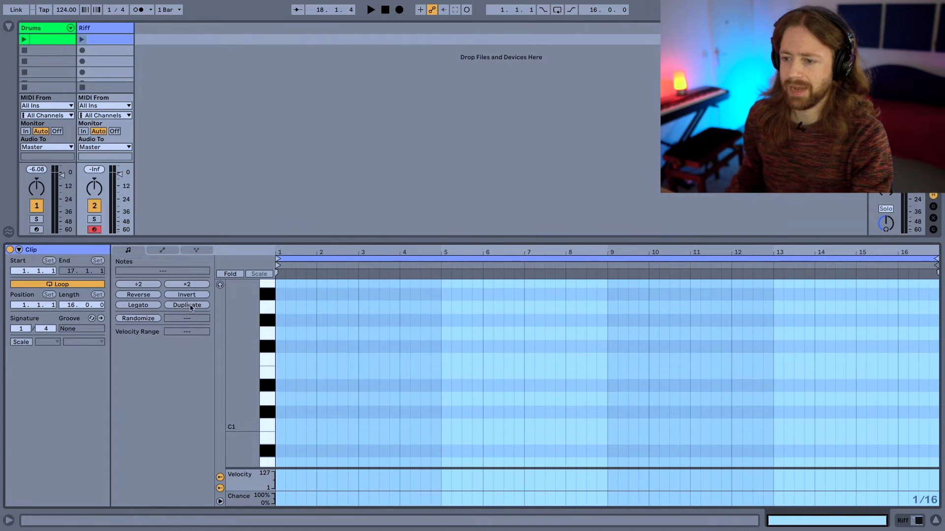
- Clear the time selection in the Riff clip and set the song tempo to 103 BPM
click(297, 375)
drag(279, 371, 397, 364)
click(397, 364)
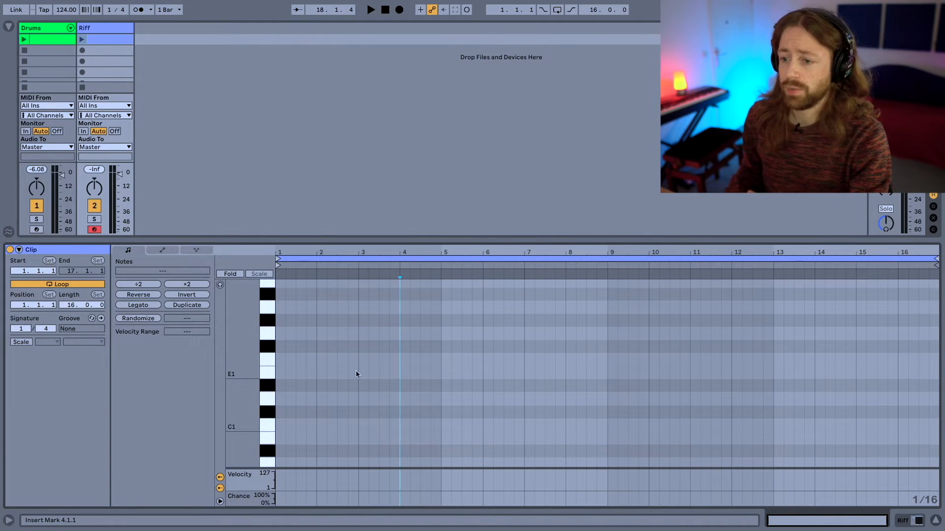
drag(66, 10, 66, 15)
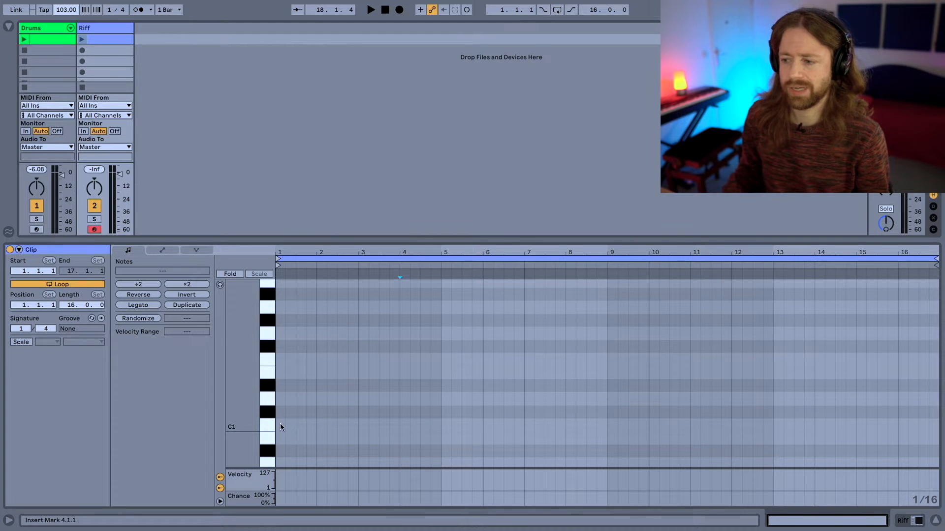
- In draw mode, add sixteenth-note C1 hits to the Riff clip at 1.1.1, 1.1.3, 2.1.1, 2.1.4, 3.1.3 and 4.1.1
key(b)
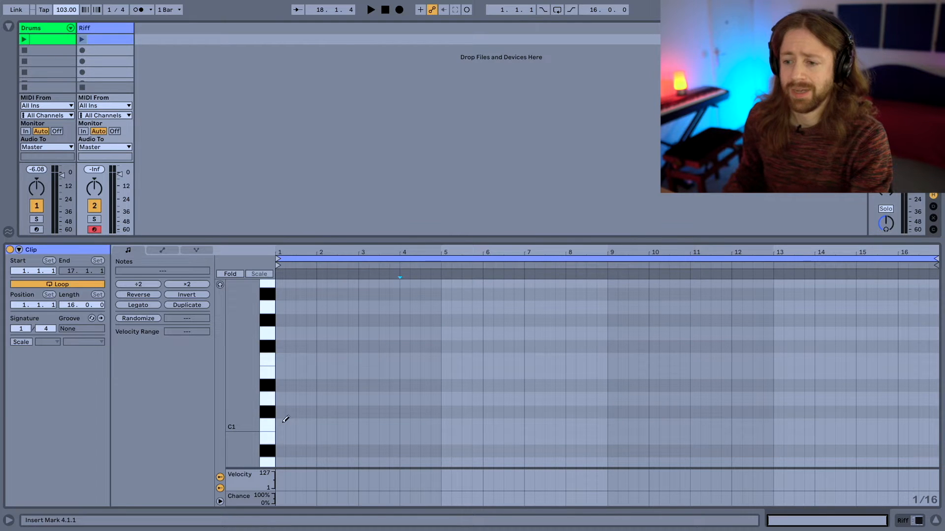
click(282, 425)
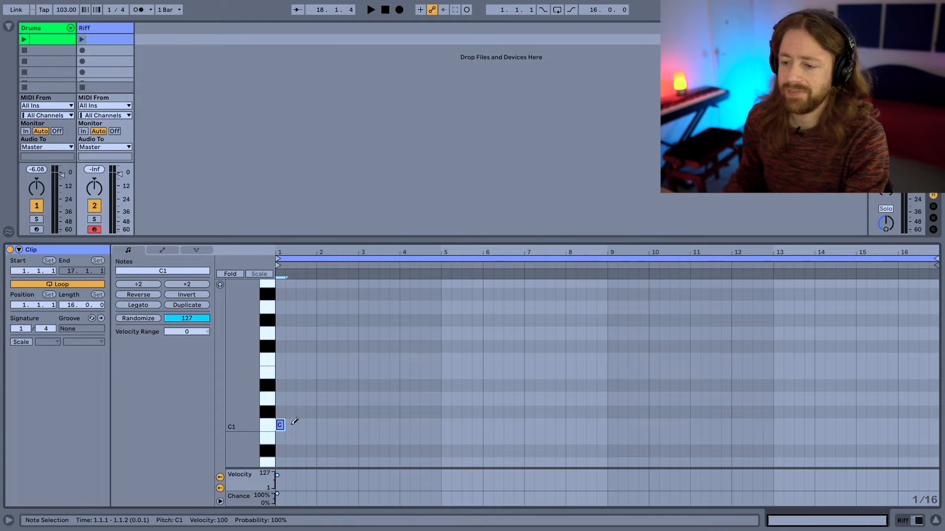
click(301, 425)
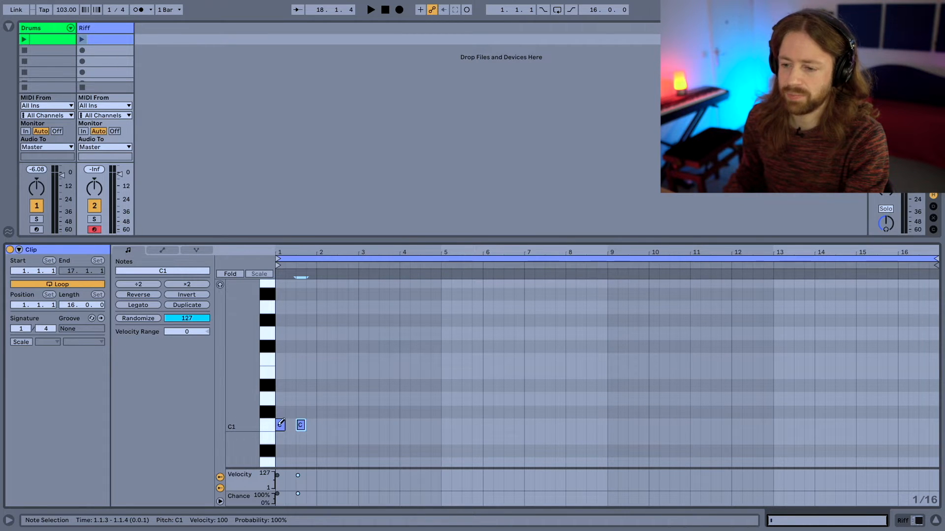
click(322, 425)
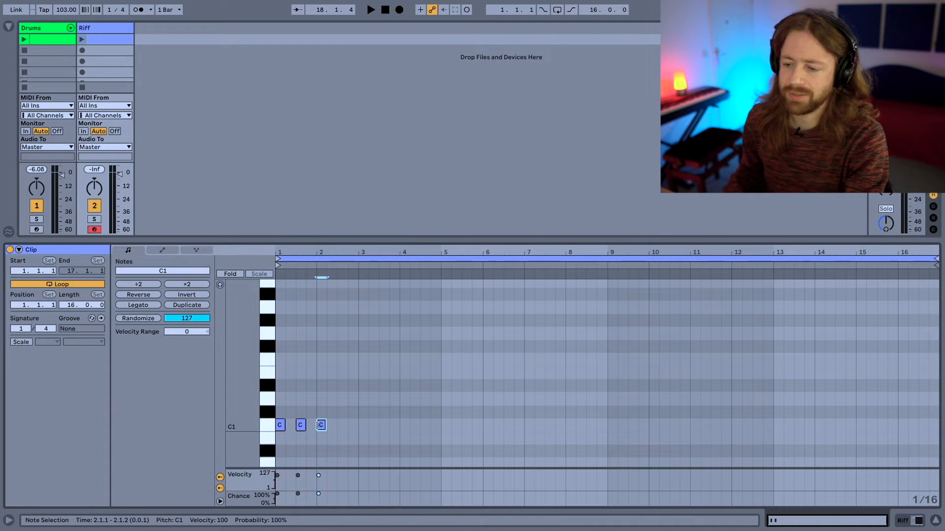
click(354, 426)
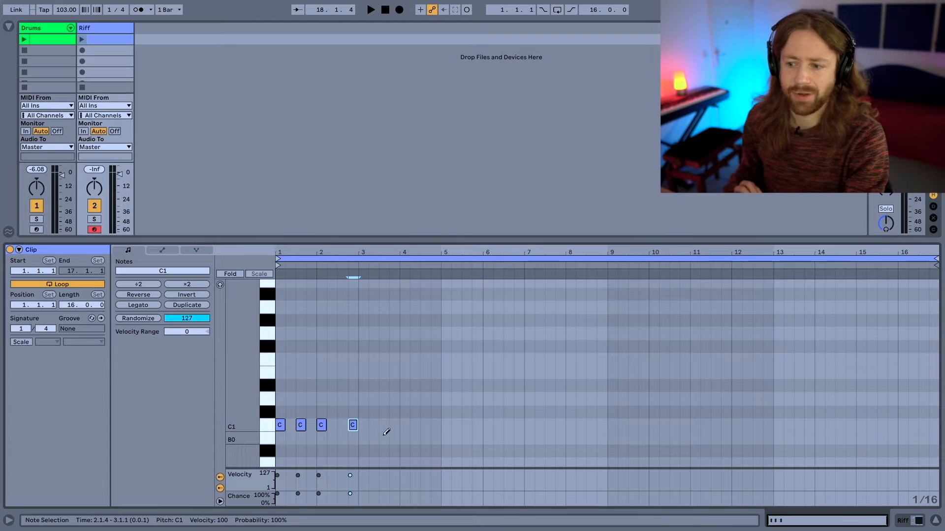
click(391, 424)
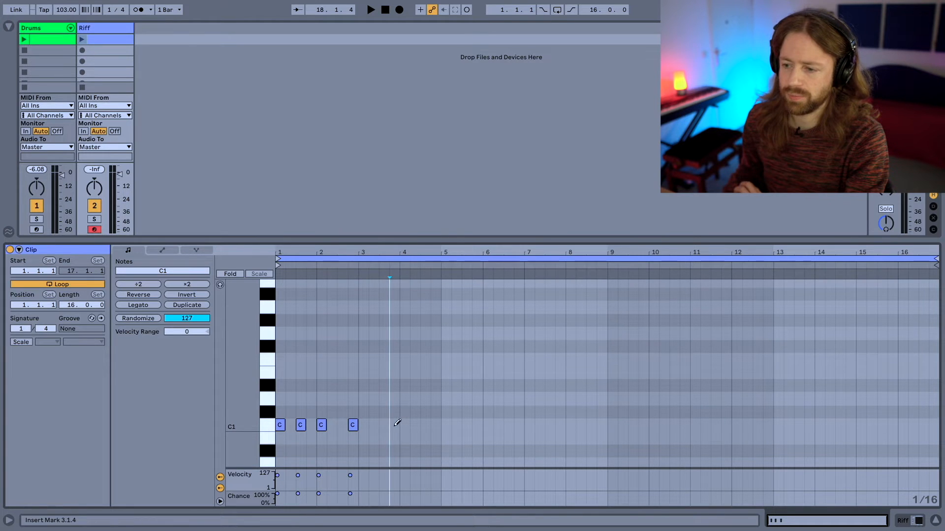
click(387, 425)
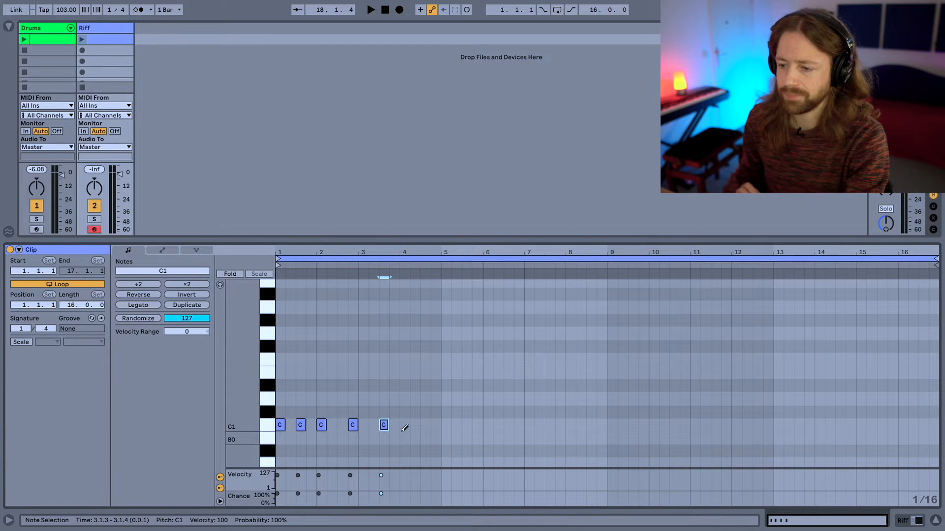
click(406, 424)
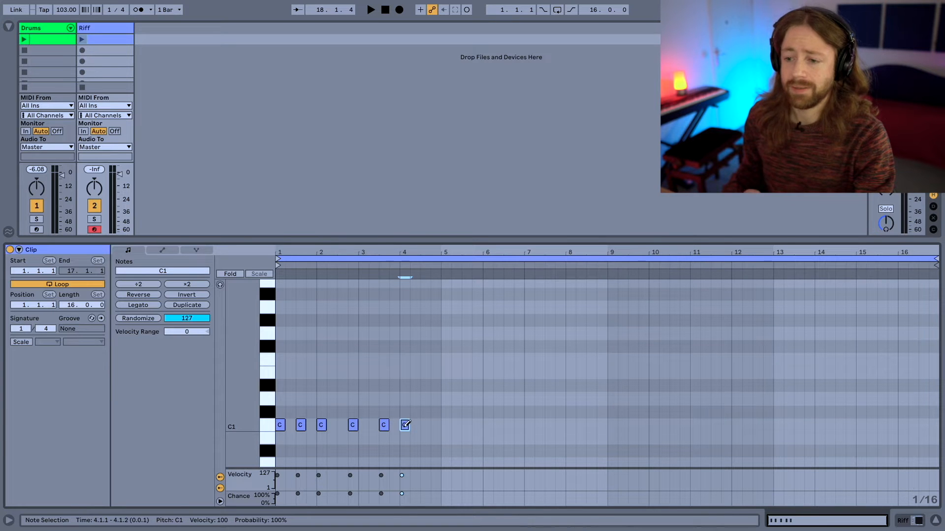
- Continue the C1 riff with sixteenth notes at 4.1.4, 5.1.2, 5.1.4, 6.1.3, 7.1.2, 8.1.1, 8.1.3, 9.1.2, 9.1.4, 10.1.3 and 11.1.1
click(435, 425)
click(456, 425)
click(477, 426)
click(508, 425)
click(539, 425)
click(573, 424)
click(591, 425)
click(623, 424)
click(641, 424)
click(675, 425)
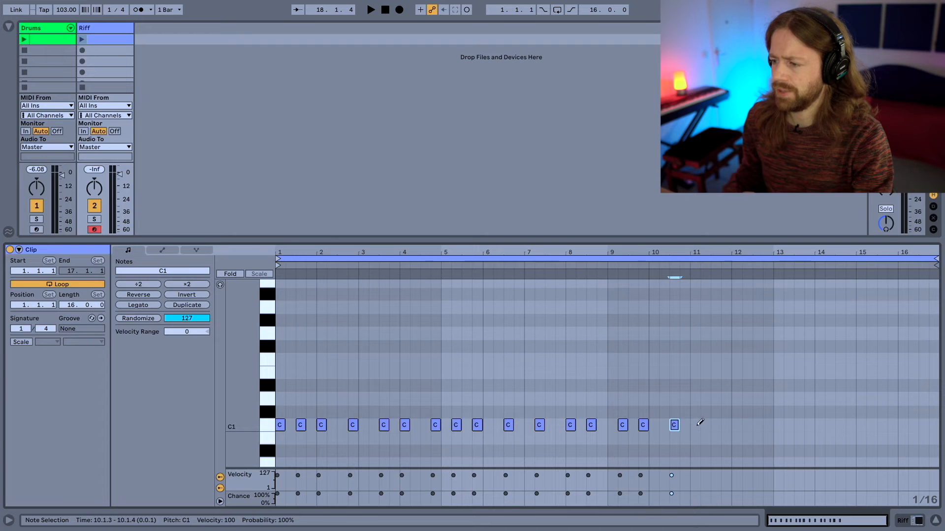
click(698, 426)
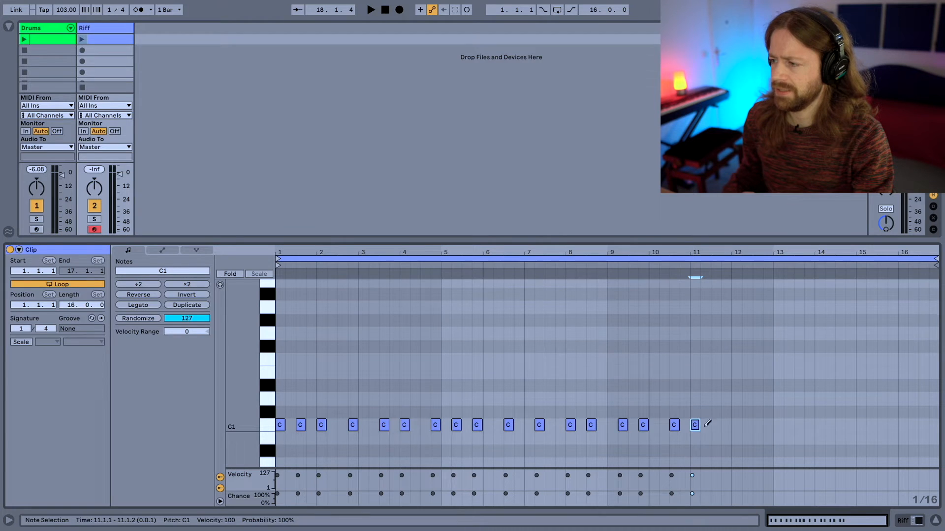
- Shorten the Riff clip's loop to a length of 10.0.2, audition the clip and leave draw mode
drag(936, 259, 707, 259)
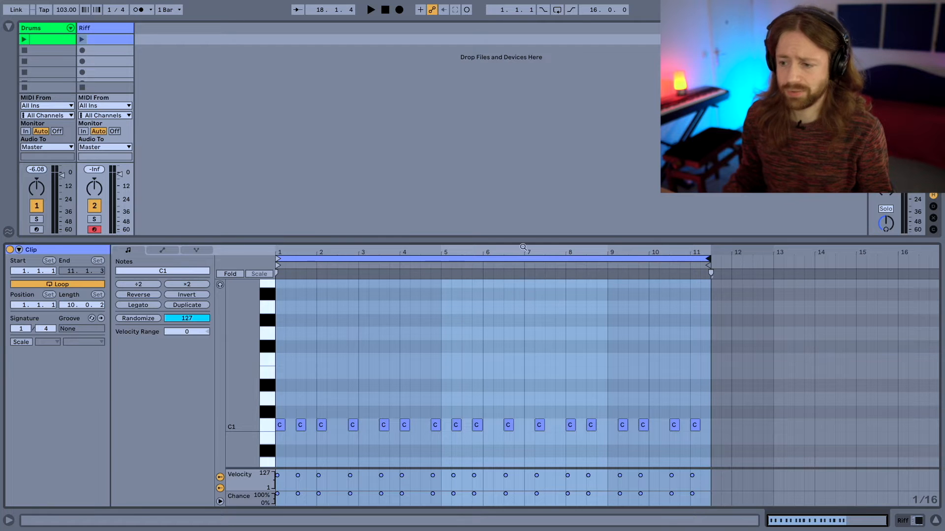
click(79, 42)
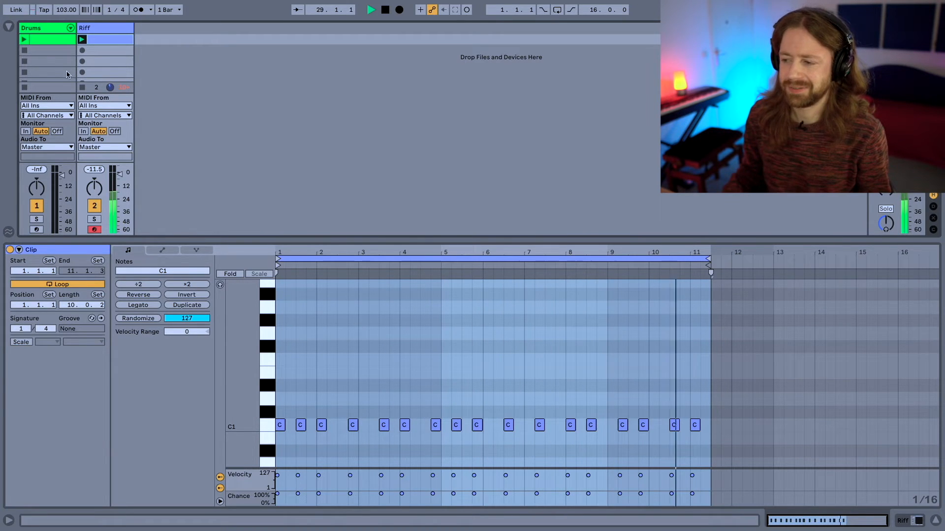
key(space)
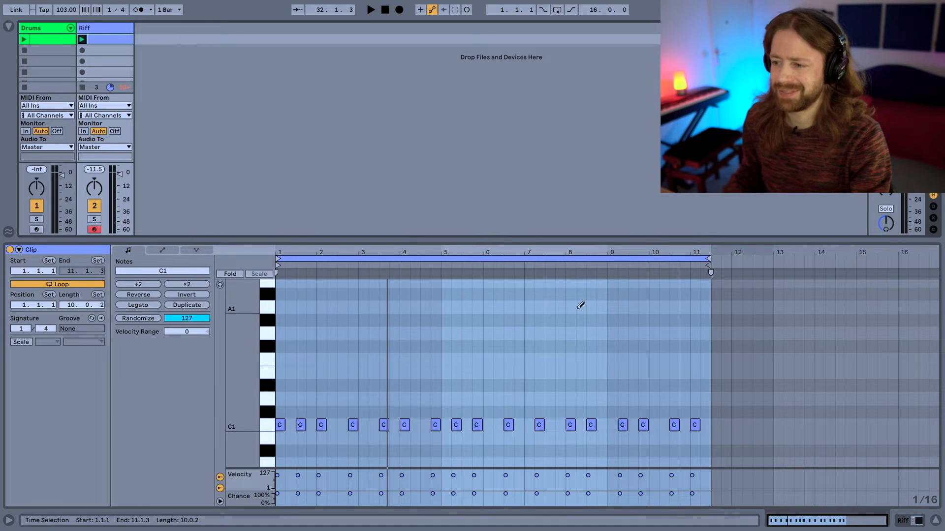
key(b)
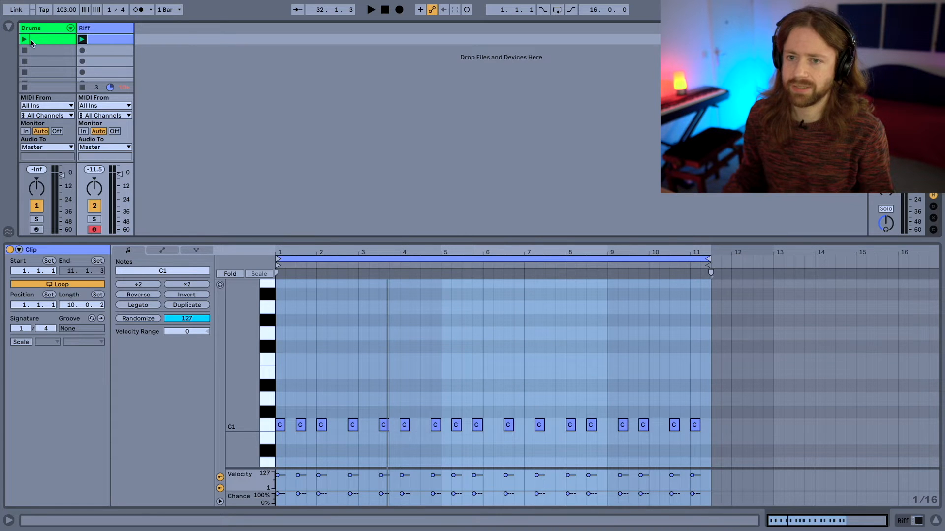
- Stop the Riff clip and audition the Drums clip on its own
click(81, 88)
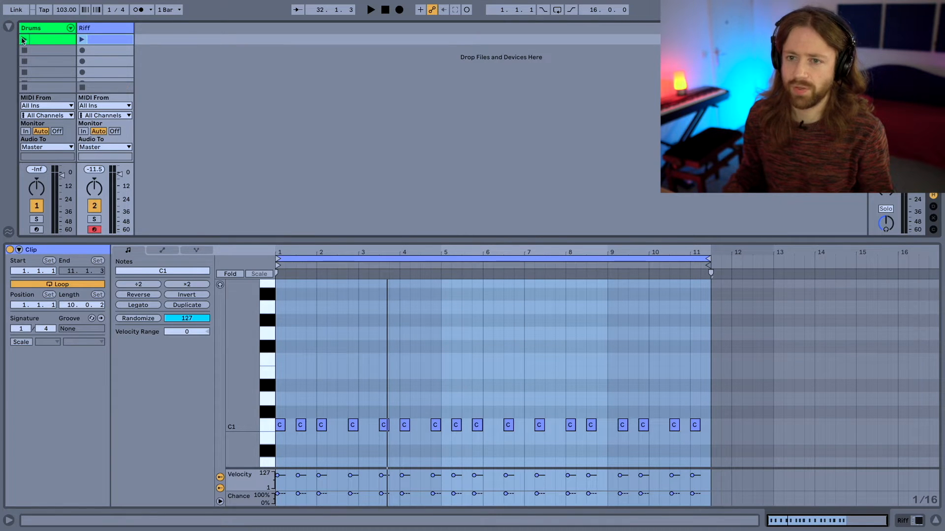
click(24, 40)
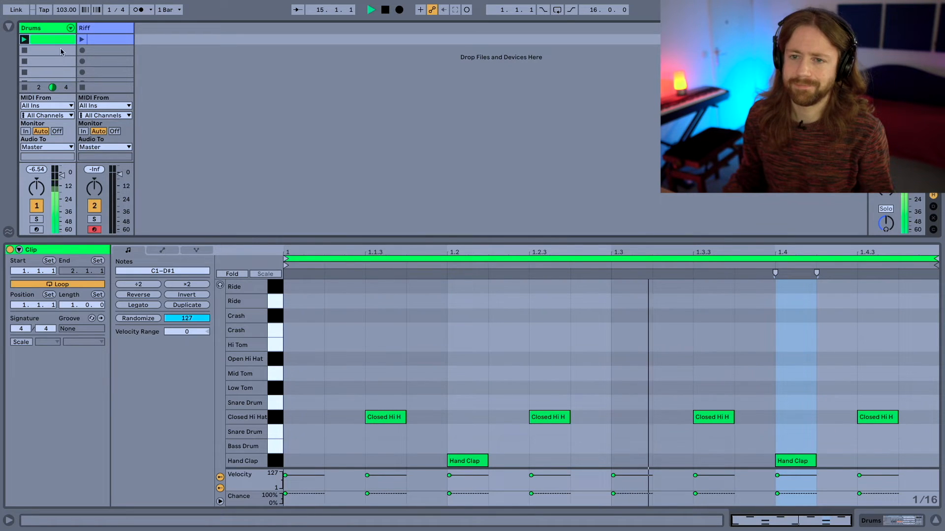
key(space)
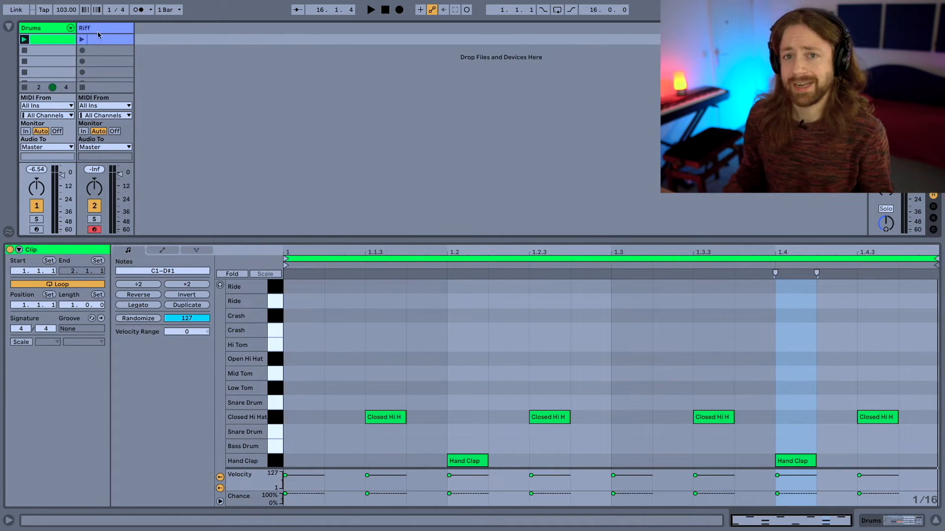
- Play the Riff clip together with the drums and set the Riff track's volume to 0.6 dB
click(83, 39)
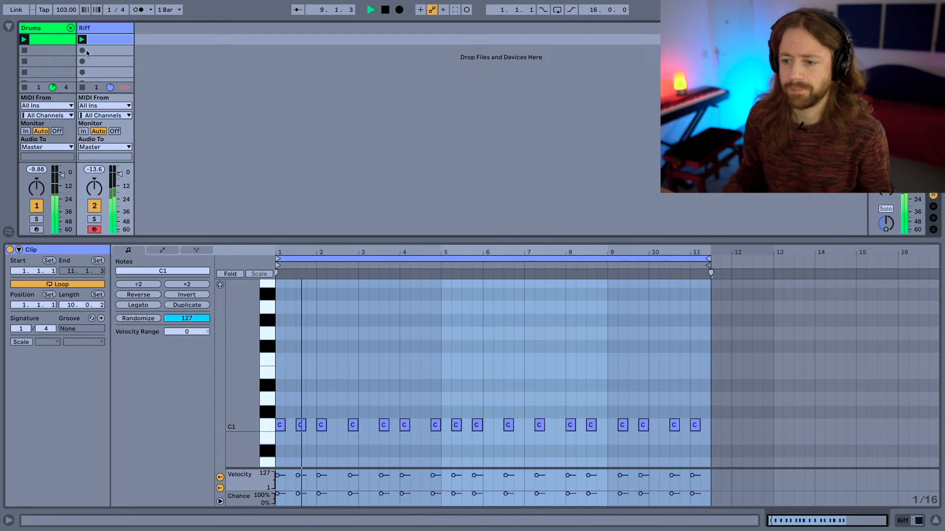
drag(120, 178, 121, 173)
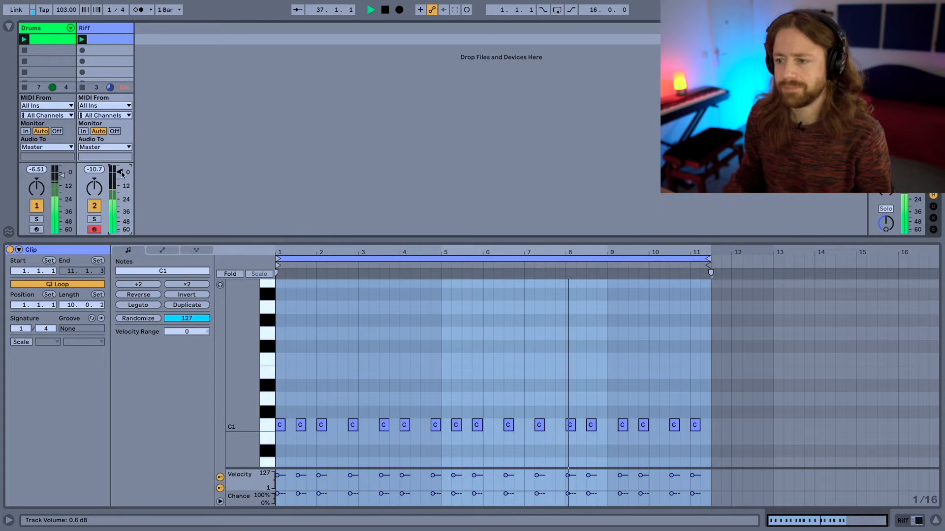
key(space)
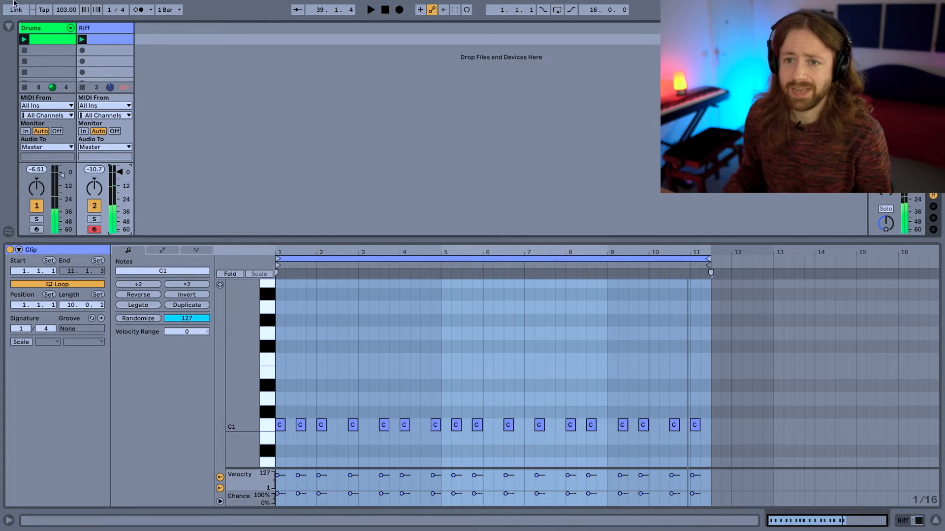
- Raise the song tempo to 125 BPM while auditioning the Drums and Riff clips together
drag(65, 10, 66, 5)
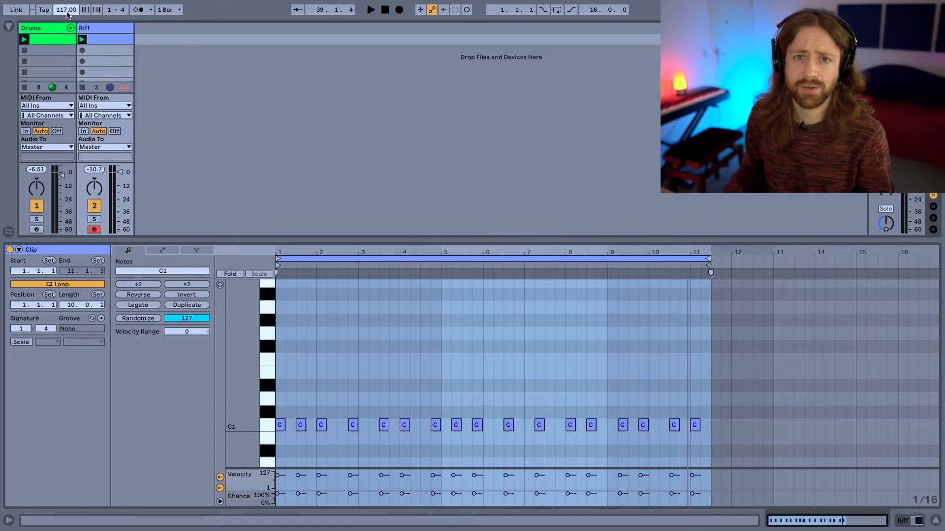
key(space)
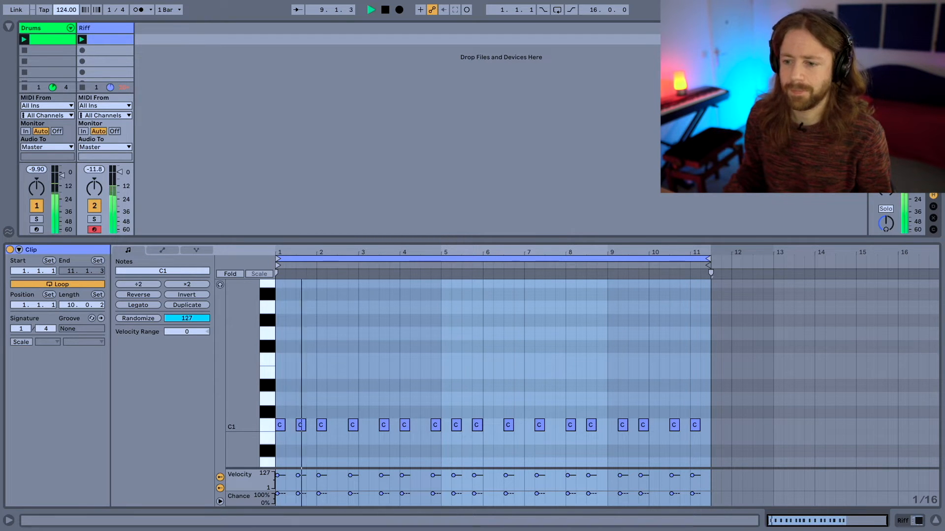
drag(68, 11, 67, 13)
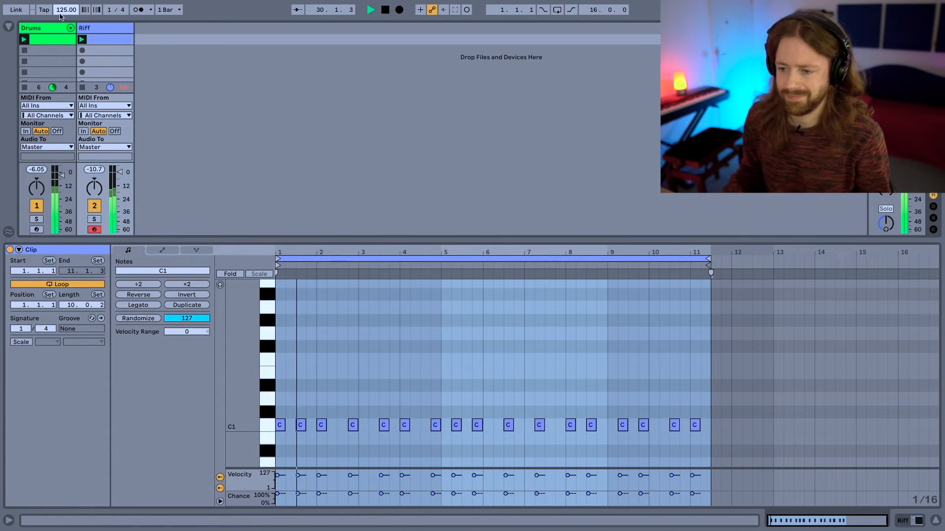
key(space)
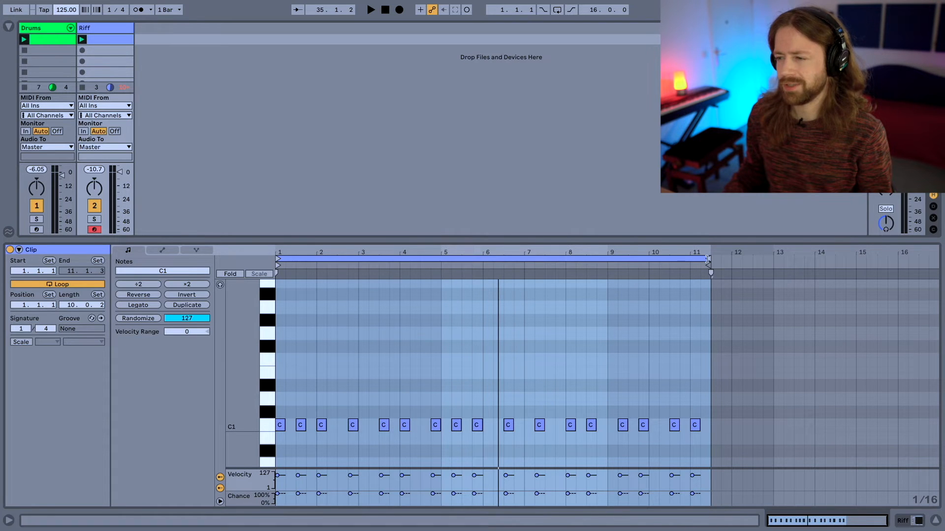
- Shorten the Riff clip's loop length to 10.0.1 and delete the last C1 note at 11.1.1
drag(708, 258, 702, 259)
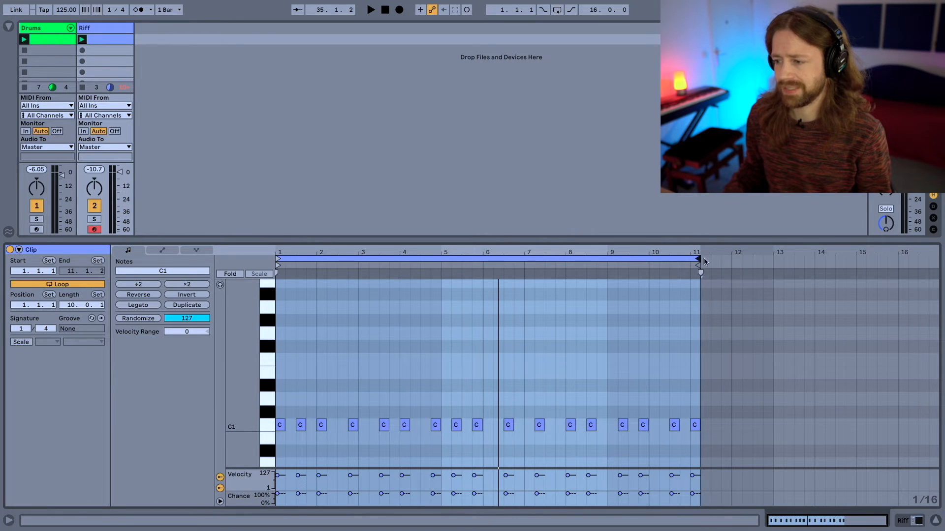
double_click(696, 428)
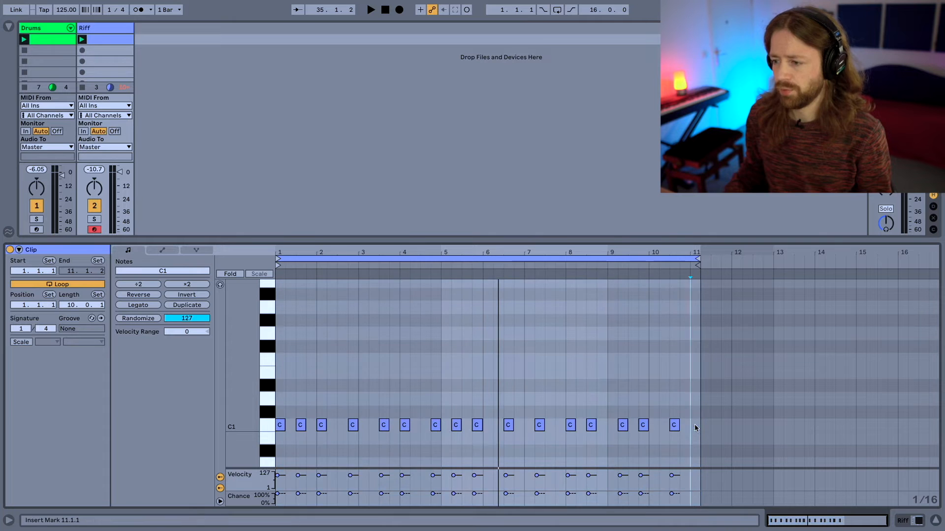
click(673, 426)
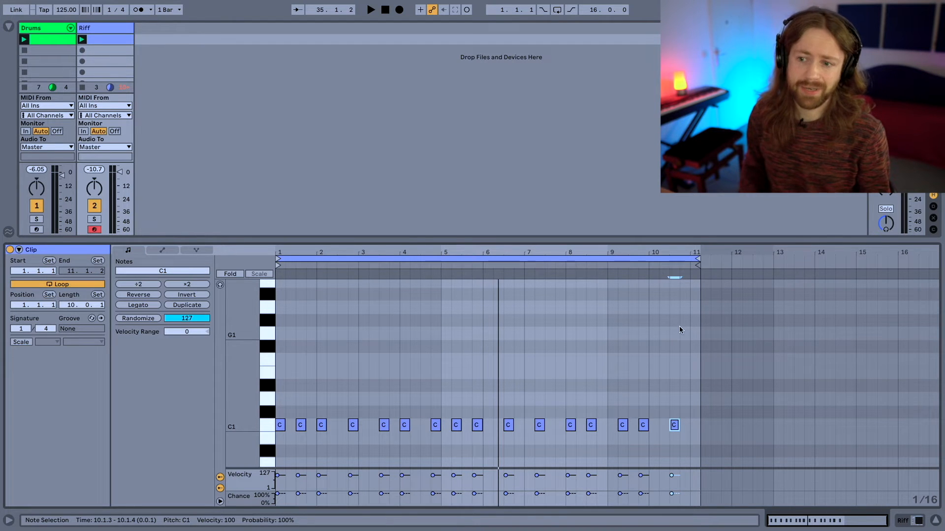
- Audition the shortened riff with the drums, and set the Riff clip's loop length to 10.0.0
key(space)
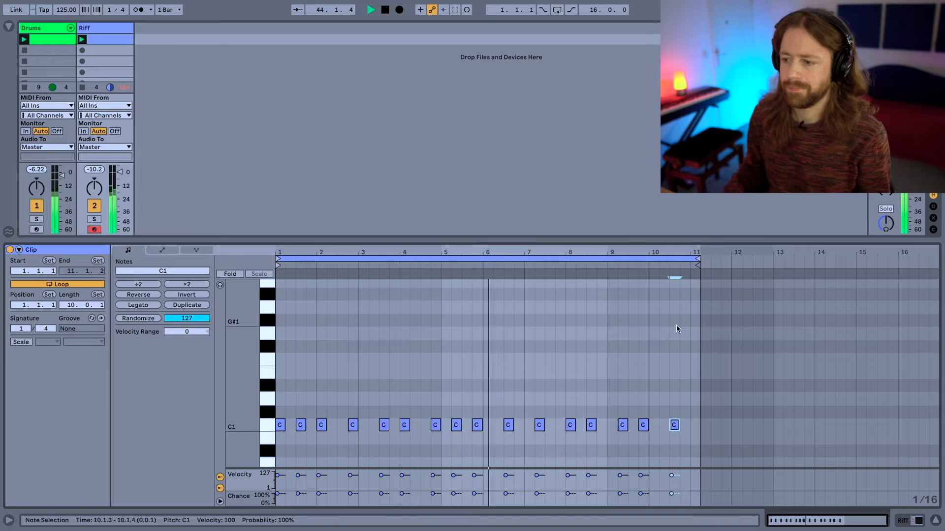
key(space)
drag(697, 259, 690, 259)
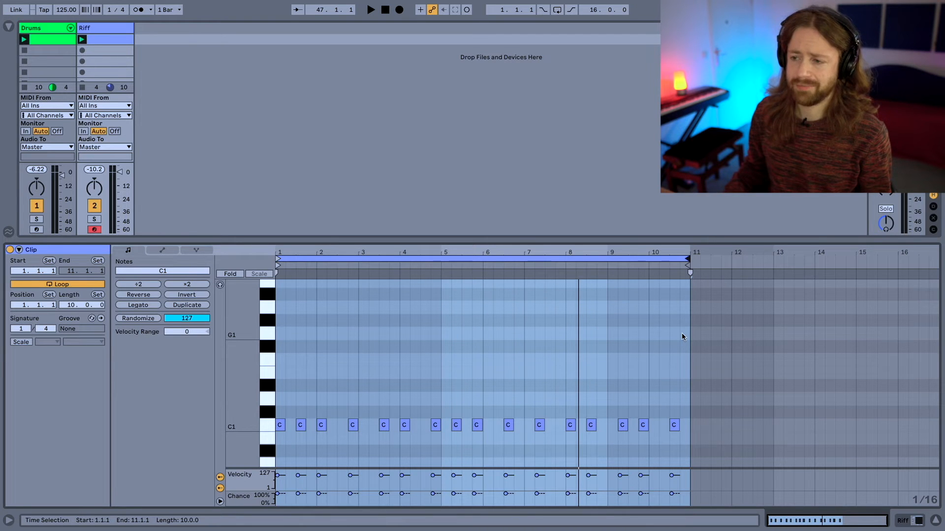
- Audition the 10.0.0-long Riff loop together with the drums, and stop playback
click(482, 286)
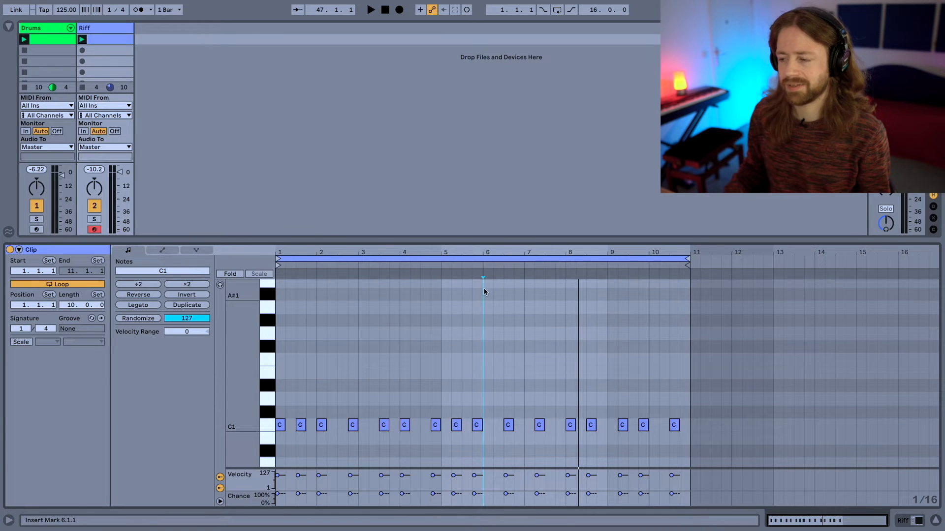
key(space)
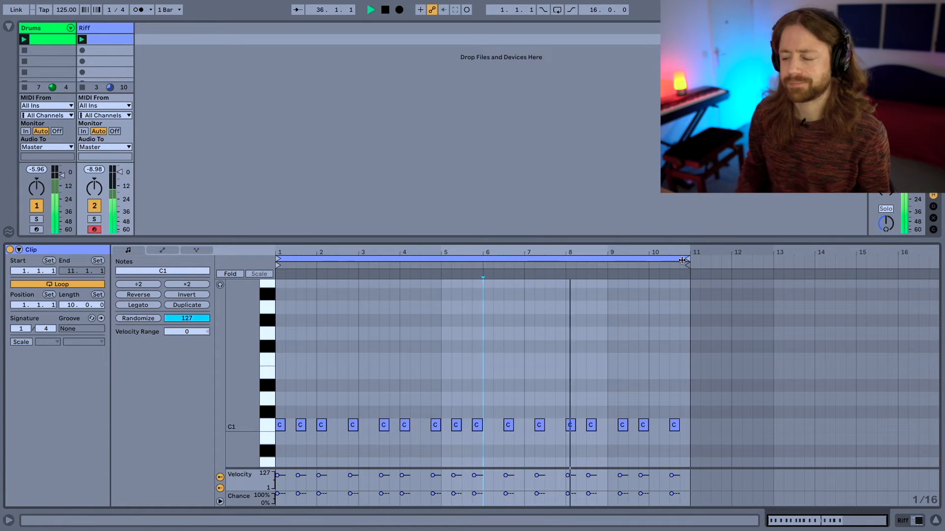
key(space)
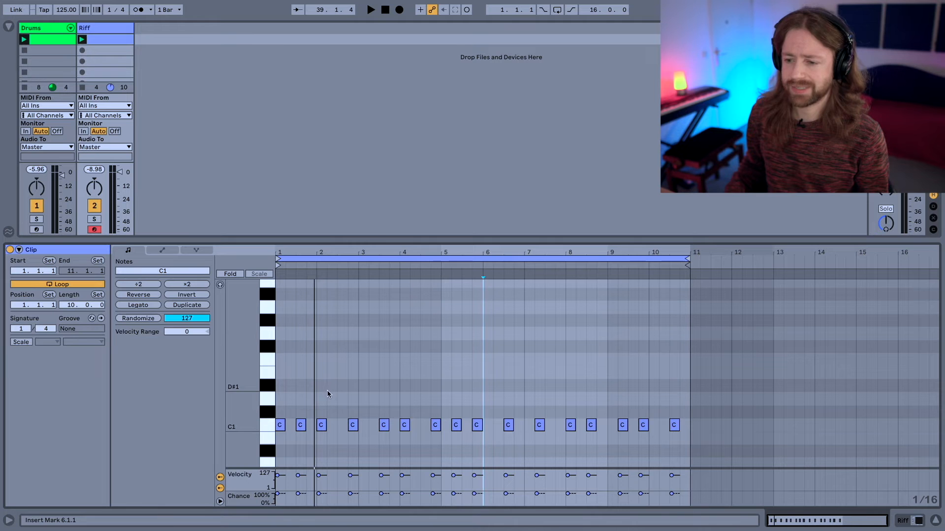
- Delete the C1 notes at 1.1.3 and 6.1.3 from the Riff clip, and audition the thinned riff with the drums
click(285, 437)
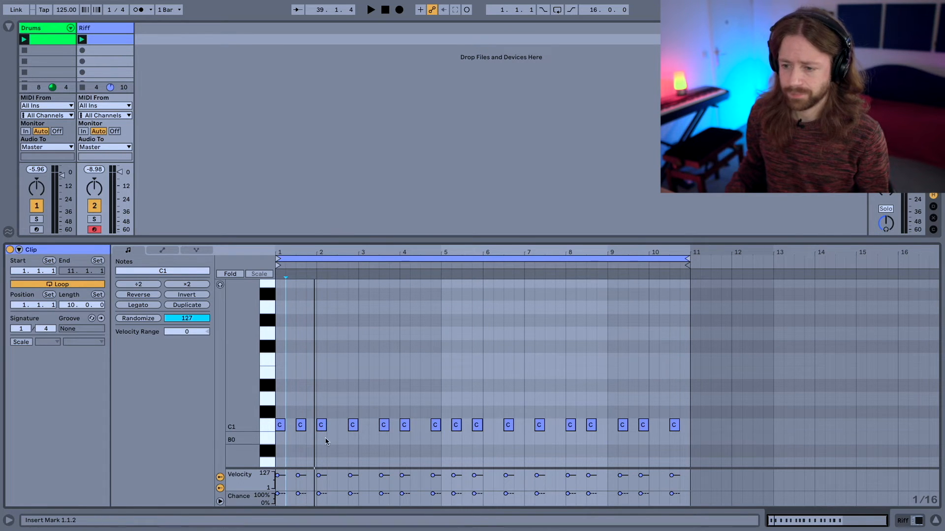
mouse_move(284, 426)
mouse_down()
mouse_move(300, 427)
mouse_move(281, 426)
mouse_up()
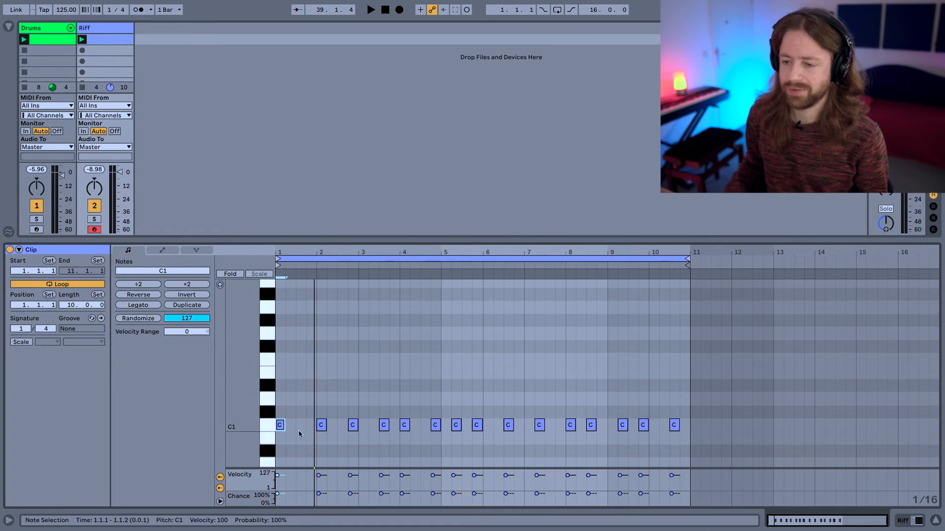
double_click(302, 426)
double_click(300, 426)
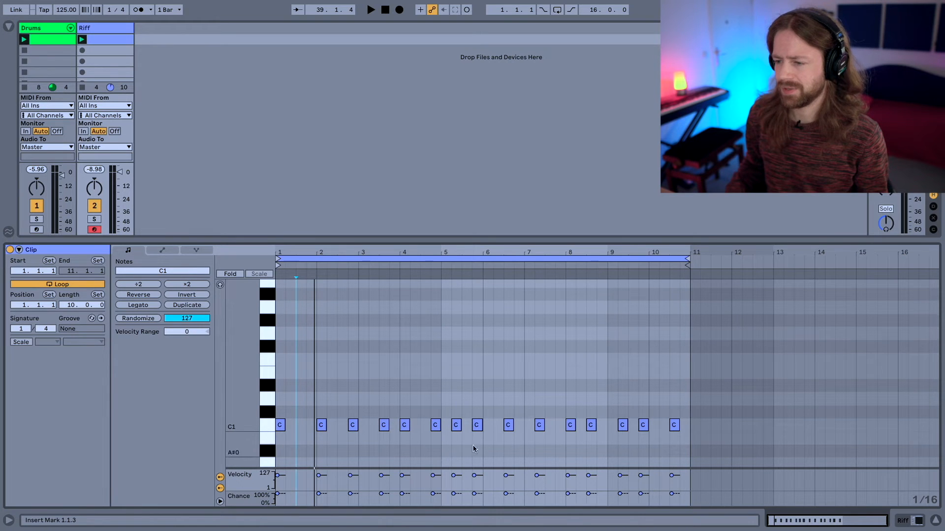
click(477, 426)
click(508, 426)
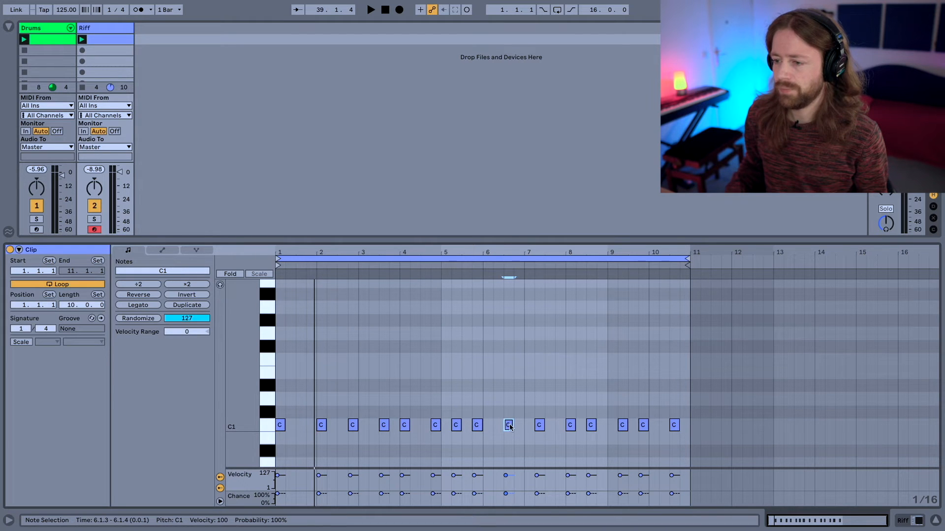
mouse_move(481, 426)
mouse_down()
mouse_move(537, 428)
mouse_move(489, 428)
mouse_up()
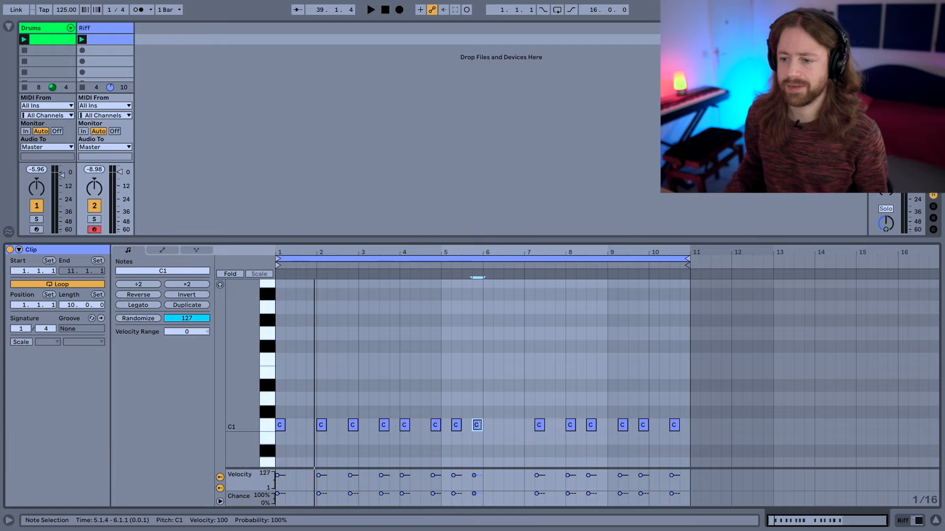
key(space)
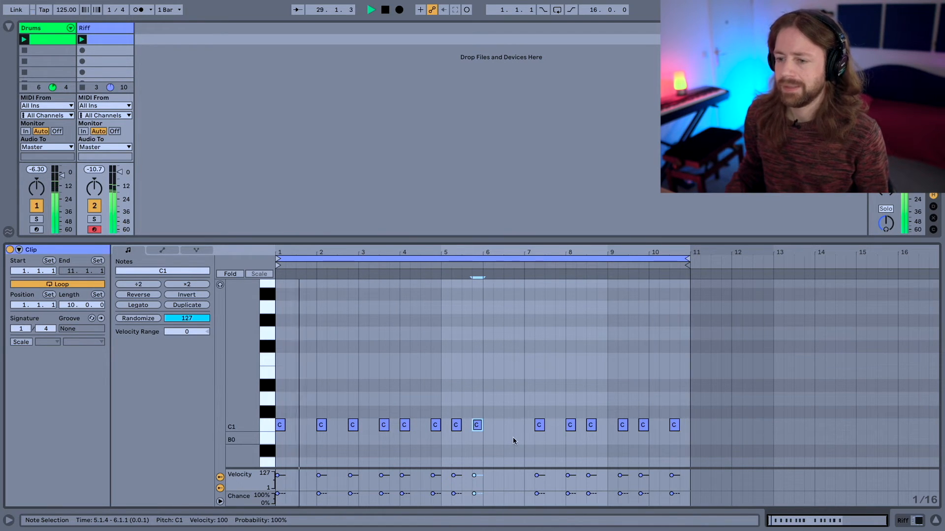
key(space)
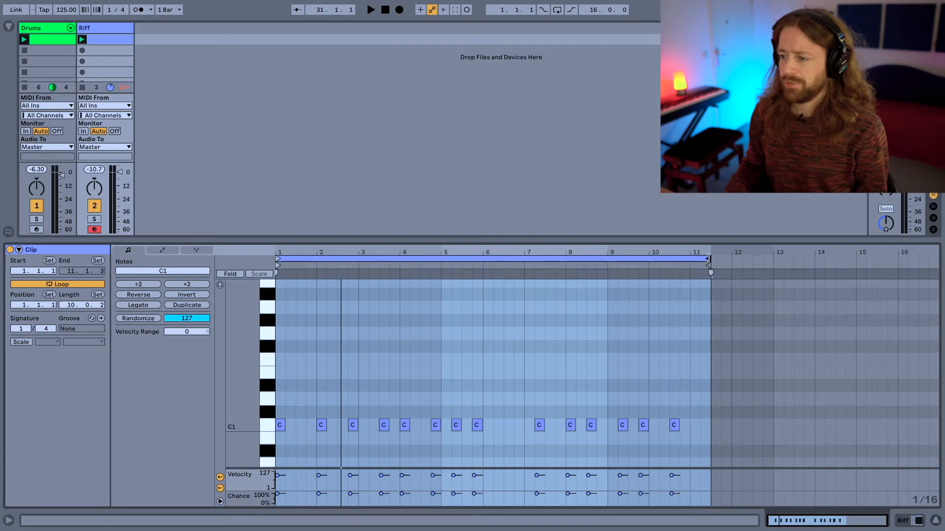
- Add C1 sixteenth notes at 11.1.1, 6.1.3 and 1.1.3 in the Riff clip
key(ctrl+a)
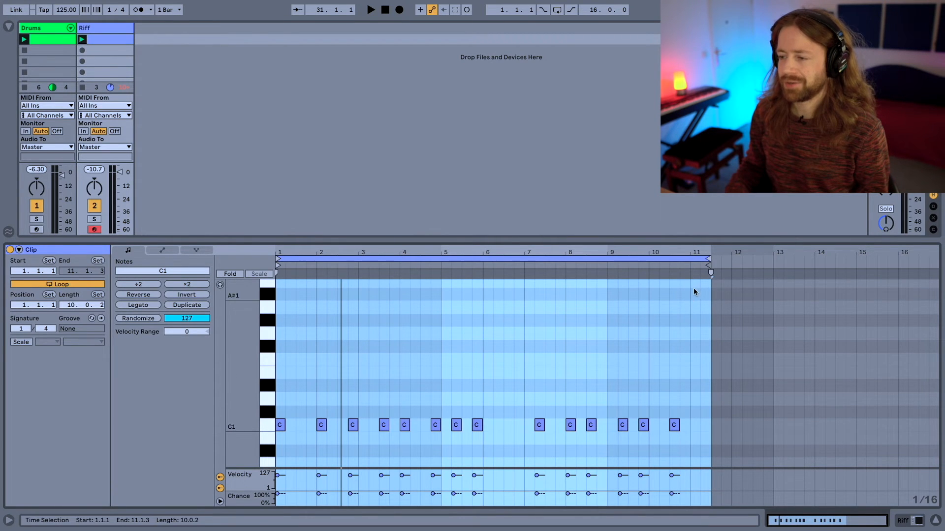
double_click(694, 426)
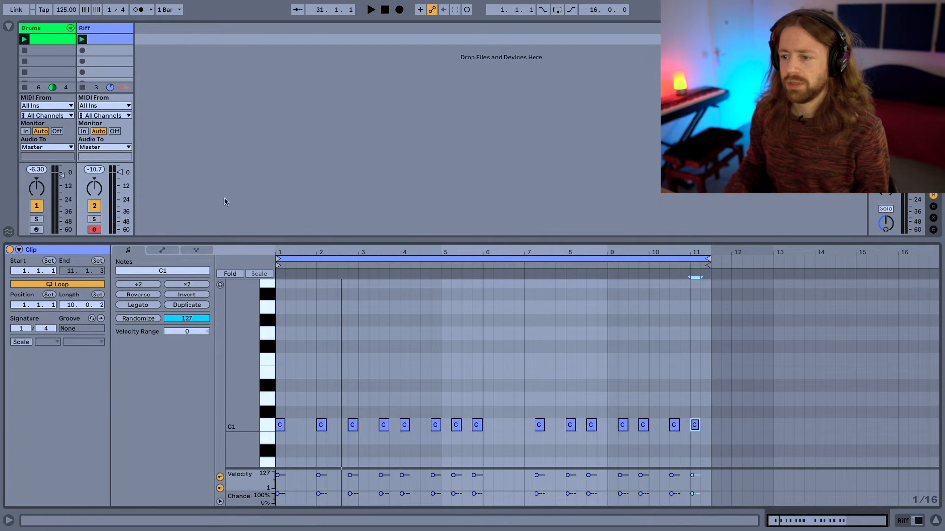
double_click(507, 425)
double_click(302, 427)
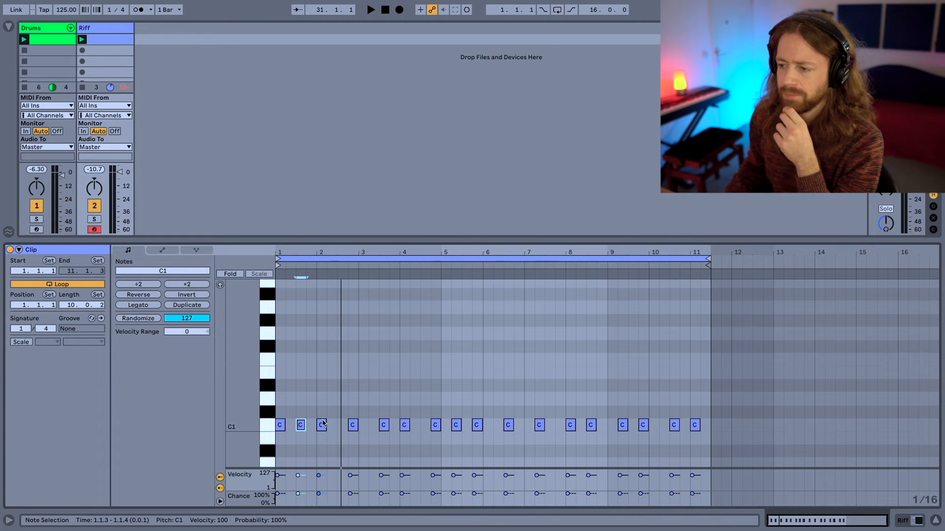
- Transpose the C1 note at 1.1.3 down an octave to C0
click(345, 428)
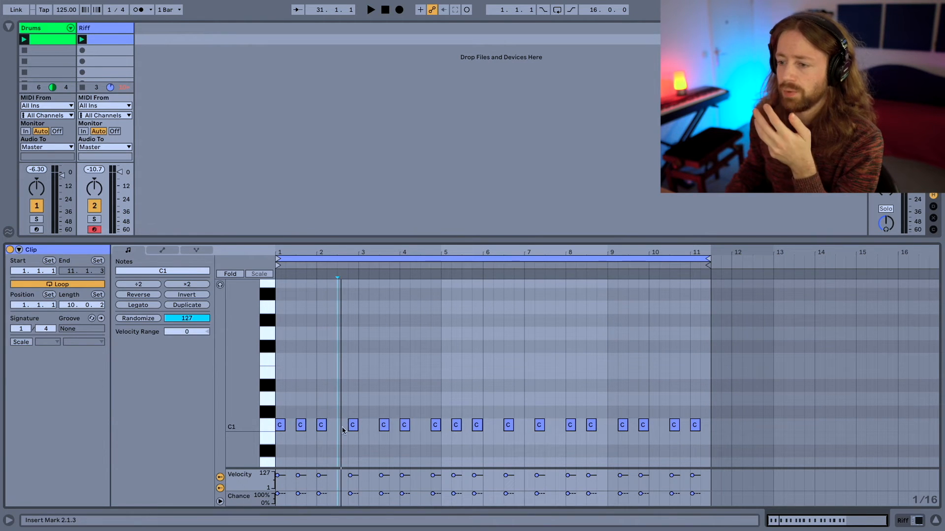
scroll(344, 430, down, 2)
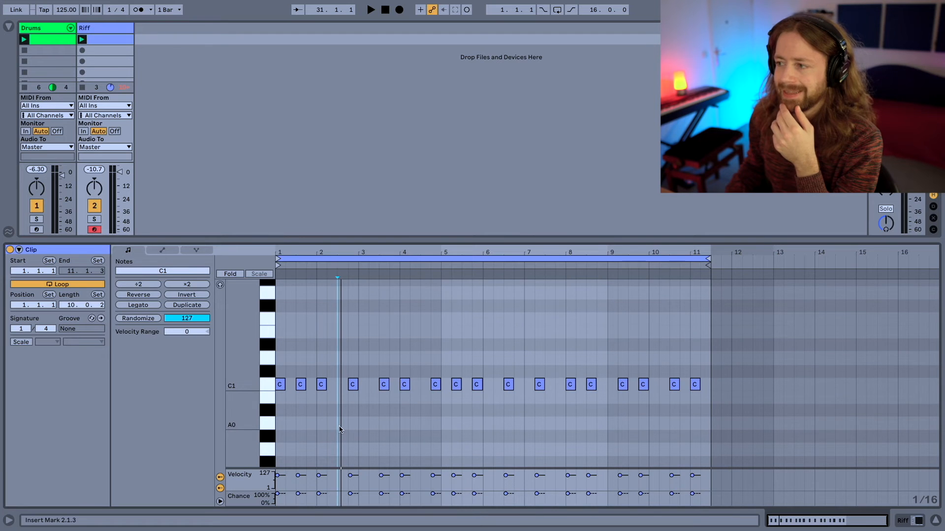
scroll(339, 430, down, 2)
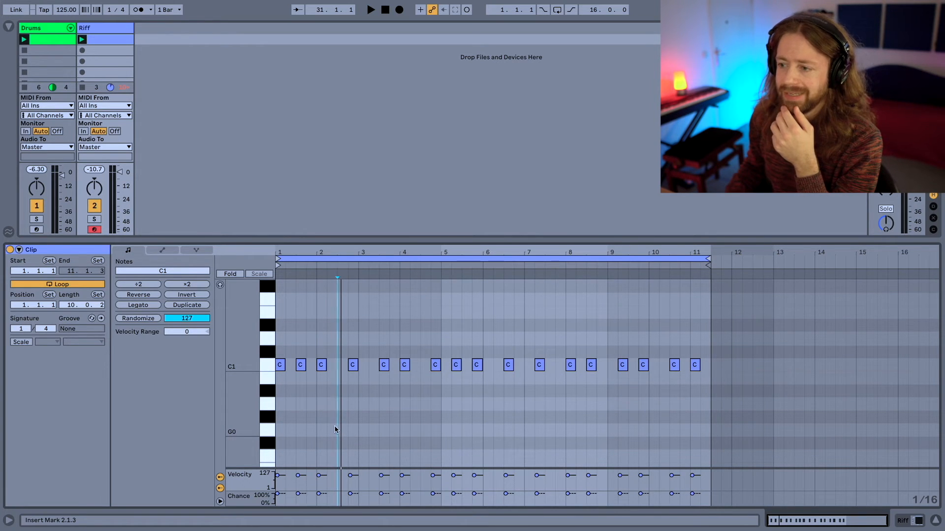
scroll(333, 429, down, 2)
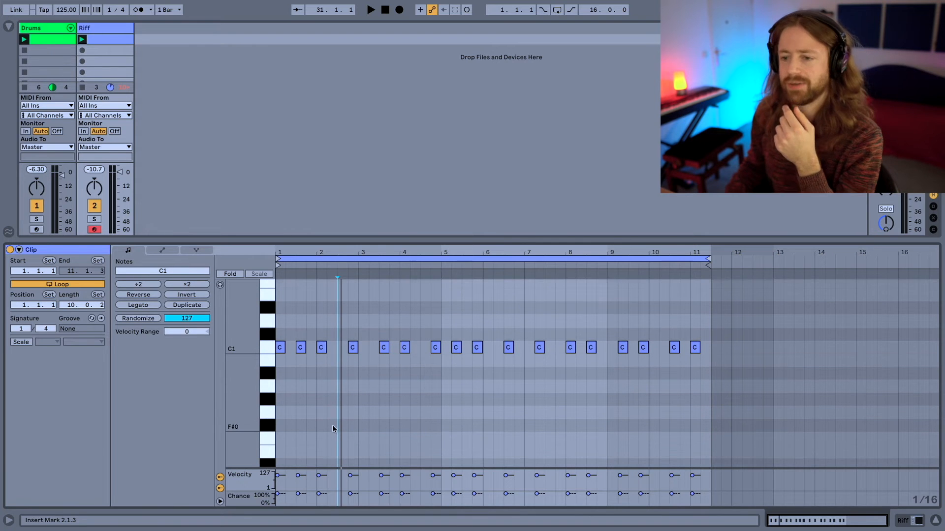
click(301, 348)
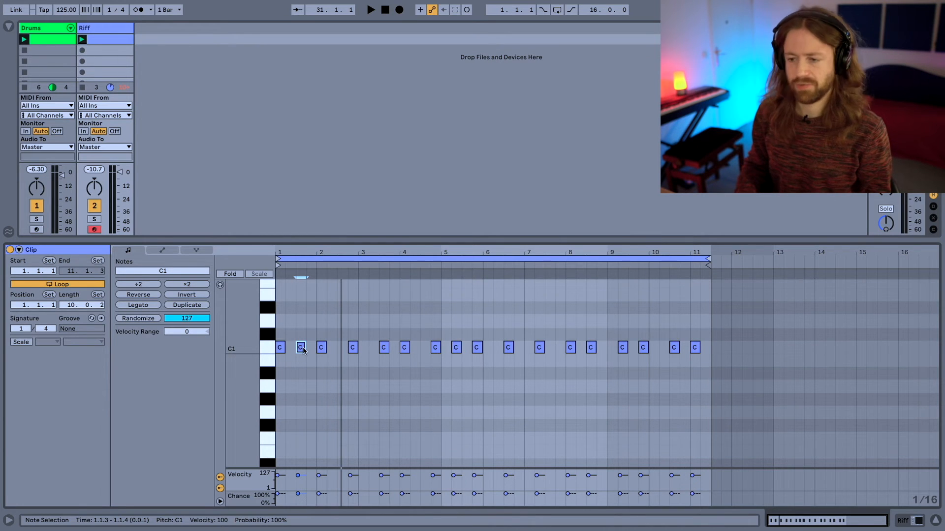
key(shift+Down)
scroll(340, 374, down, 1)
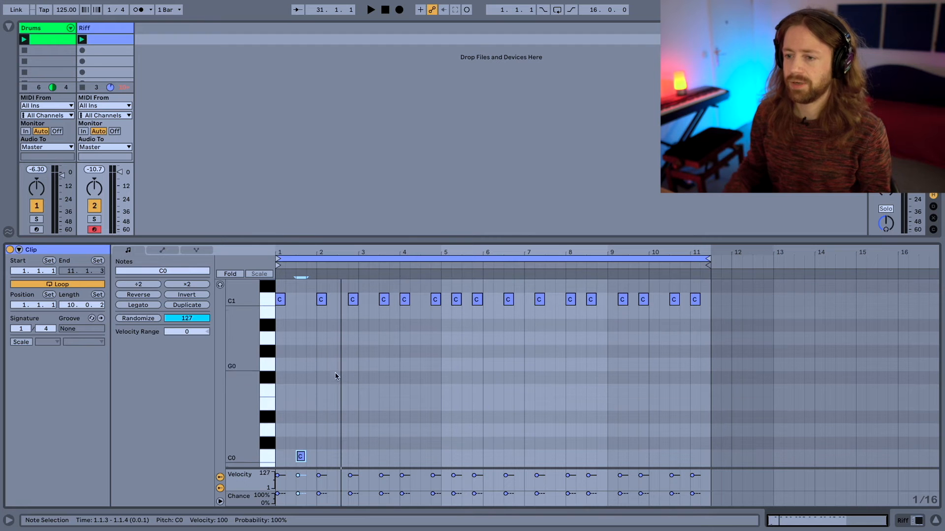
- Transpose the C1 notes at 3.1.3, 5.1.4, 8.1.3, 9.1.4 and 11.1.1 down to C0, and audition the riff with the drums
click(384, 300)
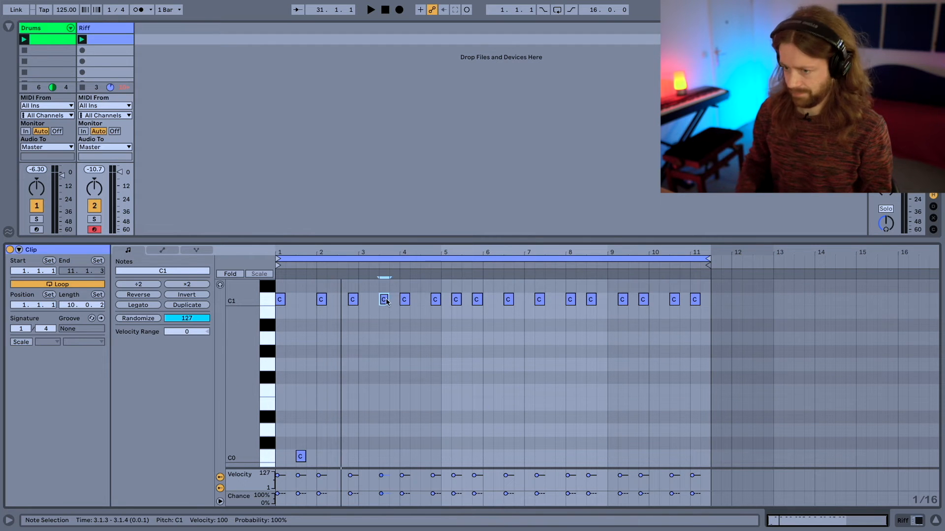
click(477, 300)
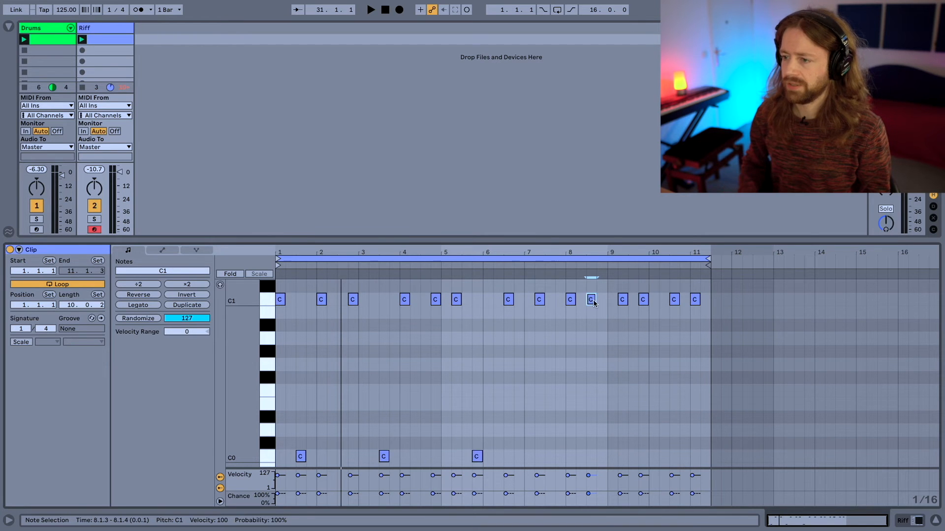
click(645, 301)
key(shift+Down)
click(696, 301)
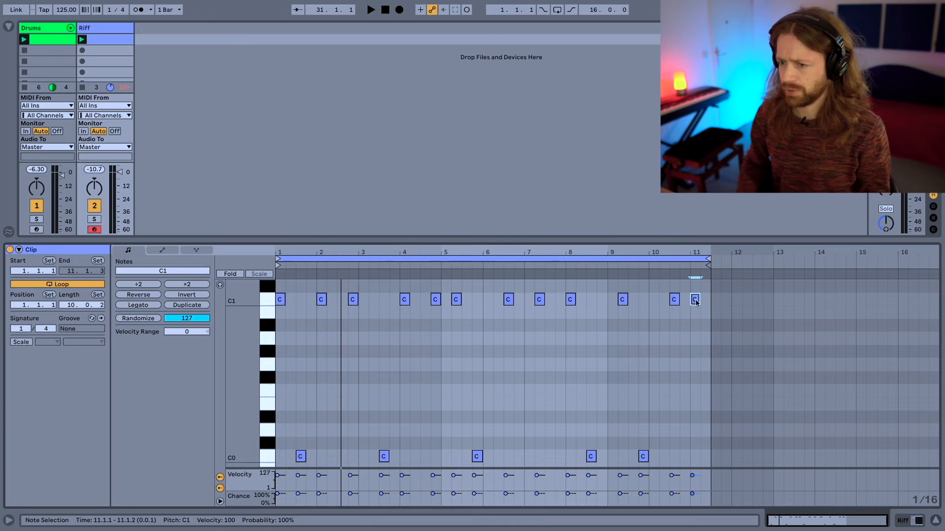
key(space)
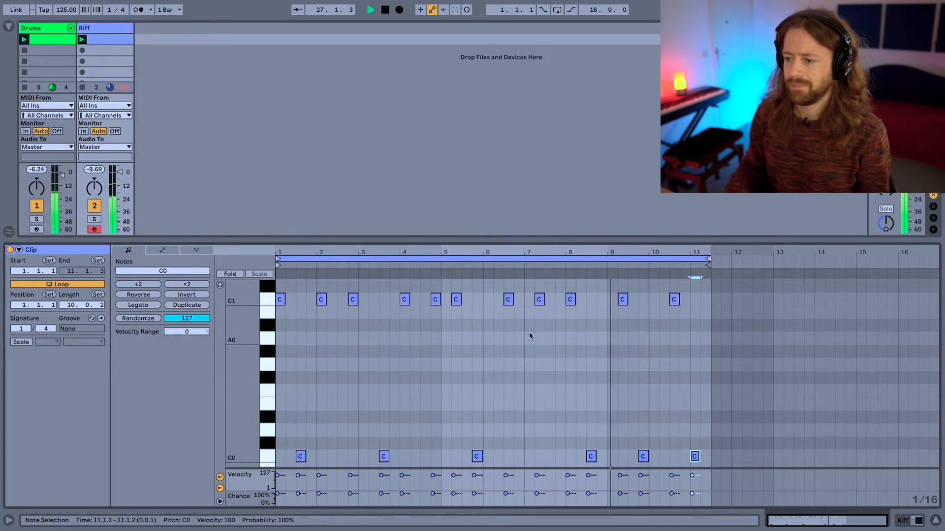
key(space)
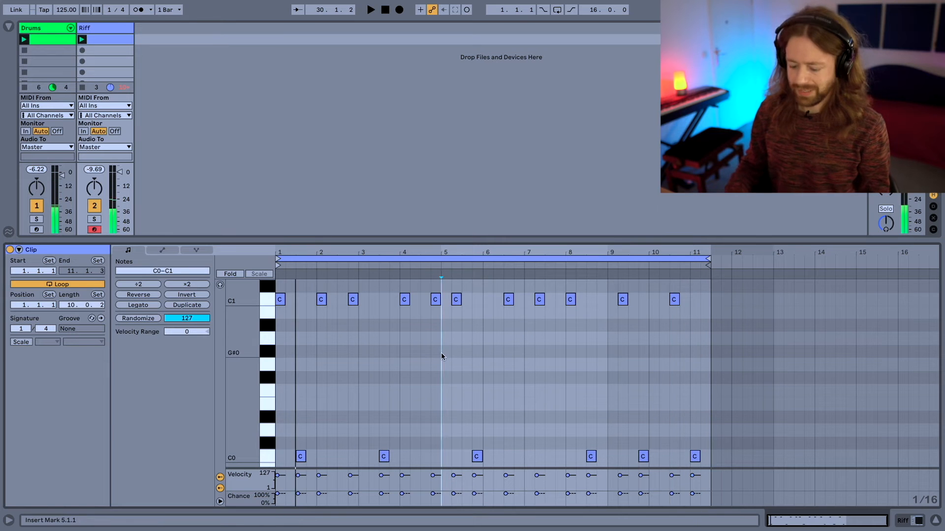
- Transpose all the riff's notes up four semitones to E0 and E1, and audition the result with the drums
key(ctrl+a)
key(Up)
key(Up)
key(Up)
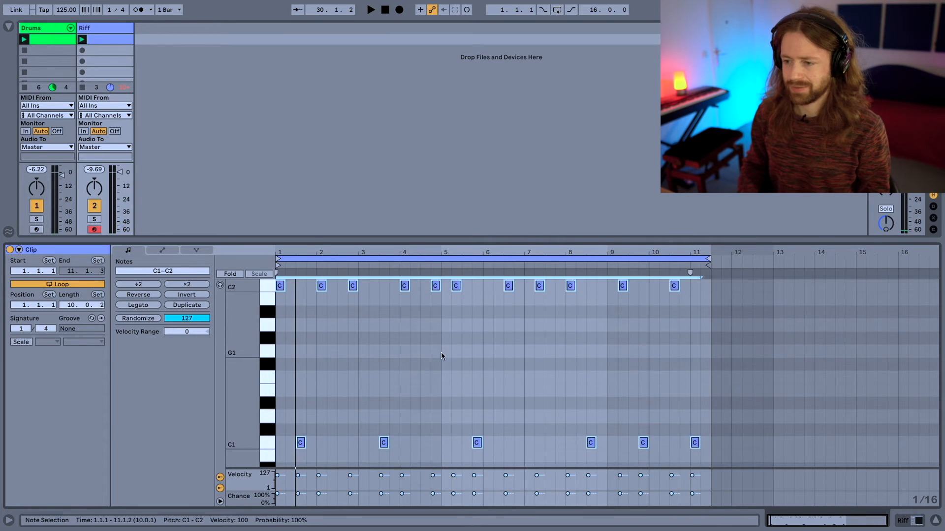
key(Up)
key(space)
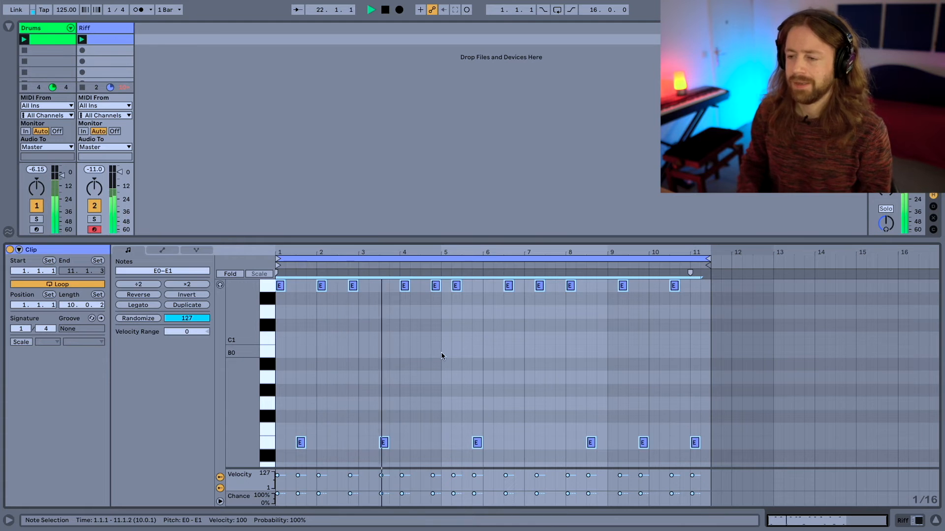
key(space)
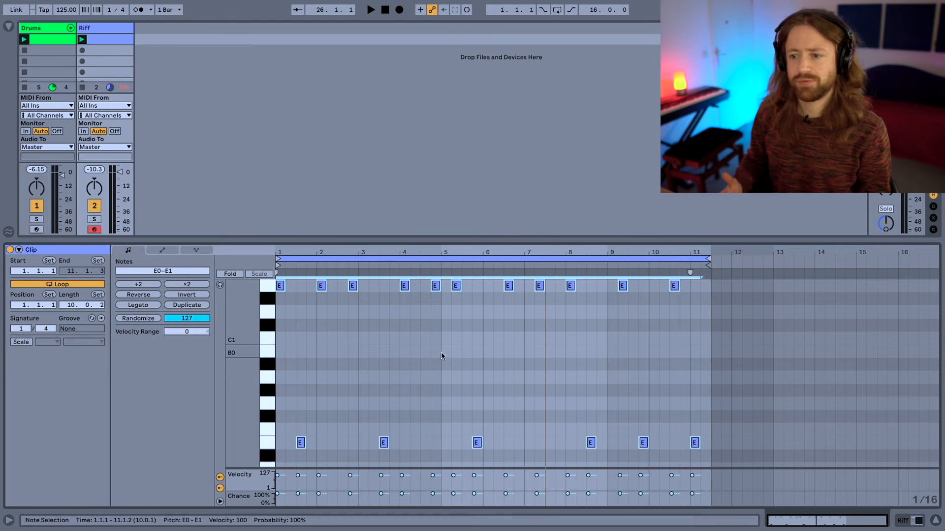
- Raise the E1 notes at 4.1.1, 8.1.1 and 10.1.3 an octave to E2, and play the riff with the drums
click(441, 356)
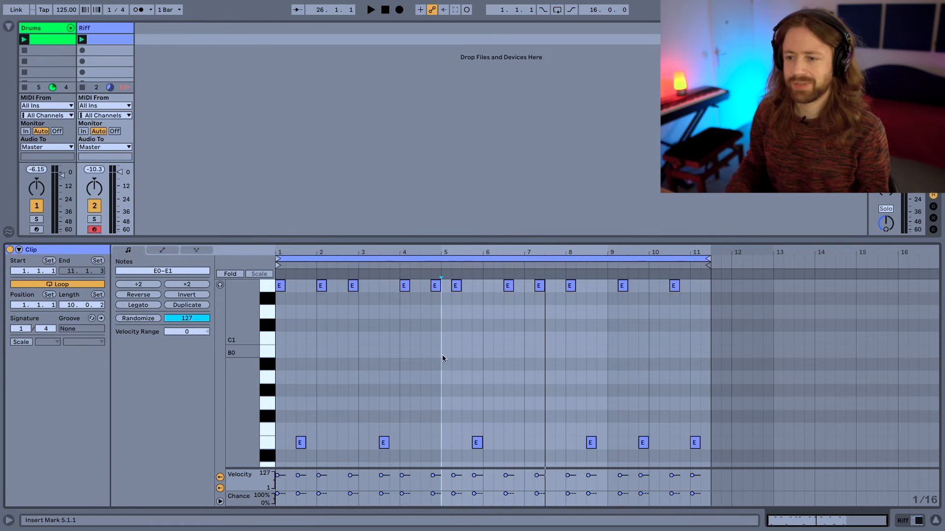
scroll(302, 444, up, 1)
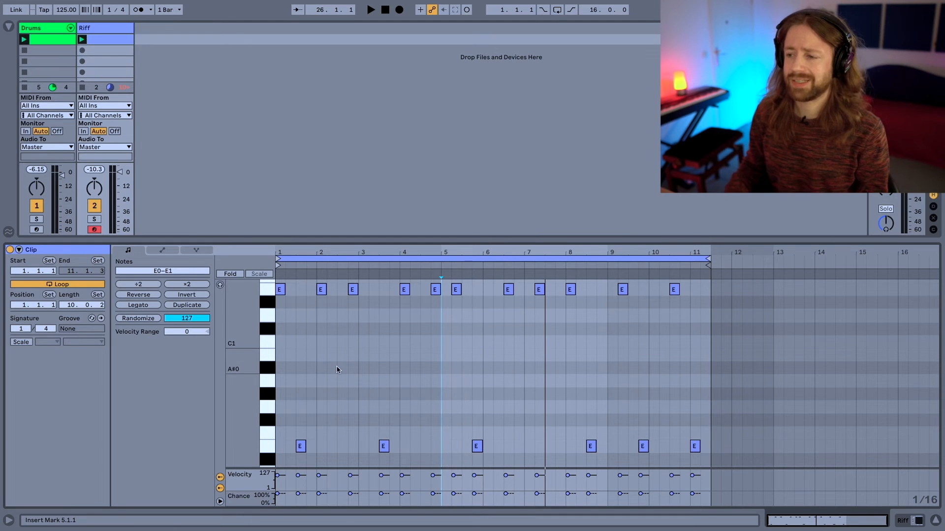
scroll(357, 368, up, 3)
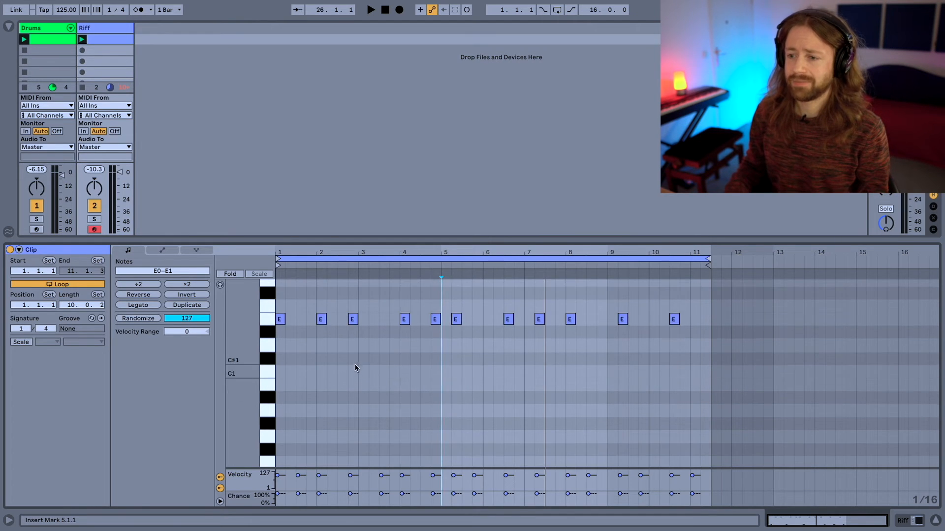
click(403, 405)
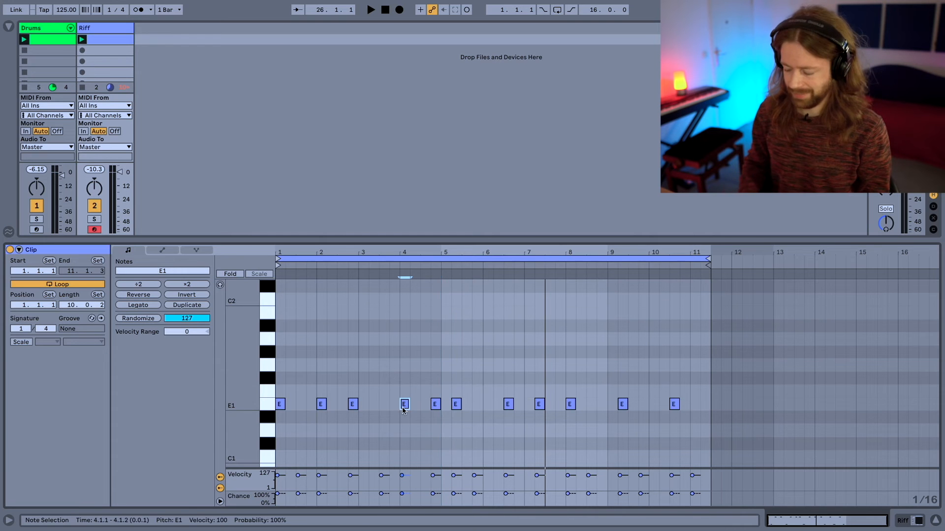
key(shift+Up)
click(569, 444)
key(shift+Up)
click(674, 444)
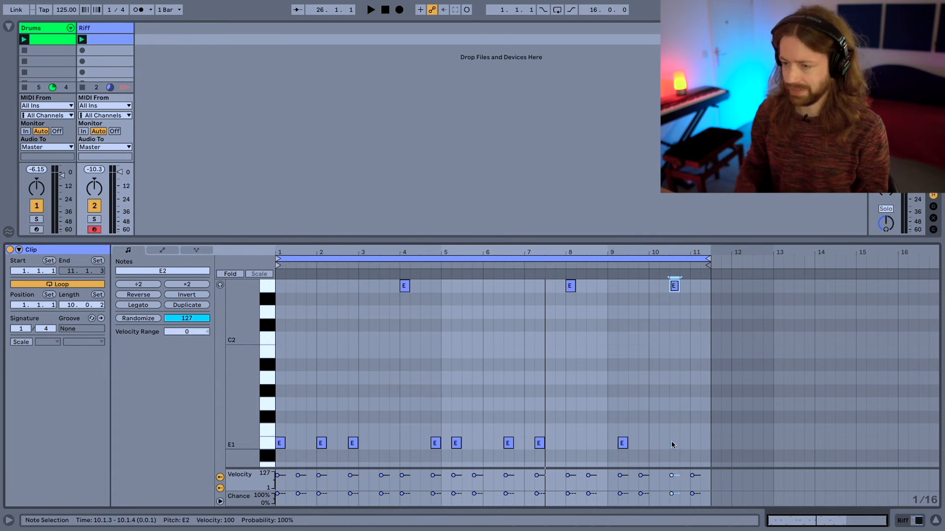
key(space)
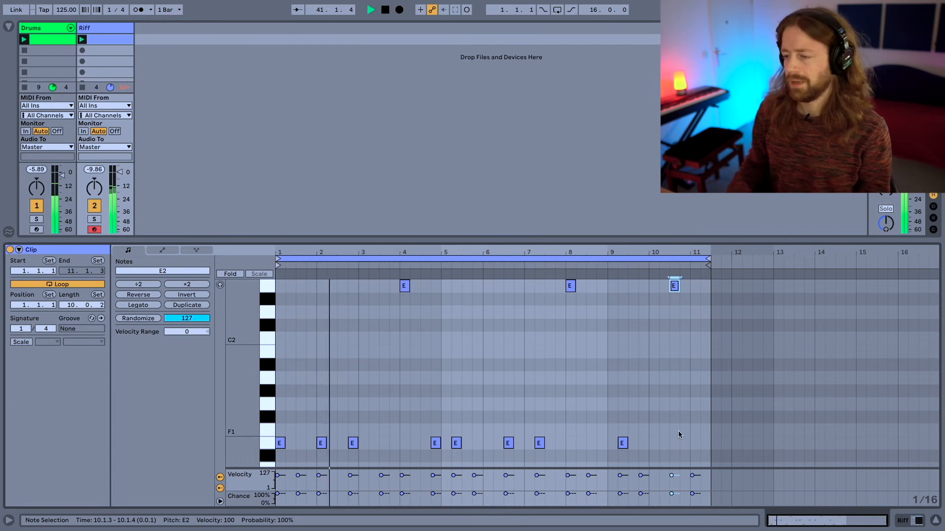
- Lower the three E2 notes at 4.1.1, 8.1.1 and 10.1.3 to F1
drag(398, 301, 700, 290)
key(Down)
key(Down)
key(Down)
key(Down)
key(Down)
key(Down)
key(Down)
key(Down)
key(Down)
key(Down)
key(Up)
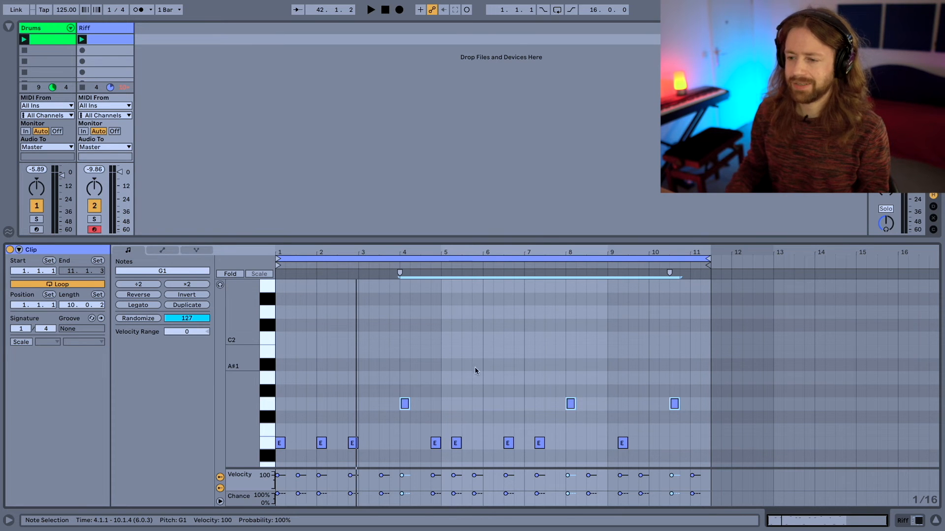
key(Down)
key(Down)
key(Down)
key(Up)
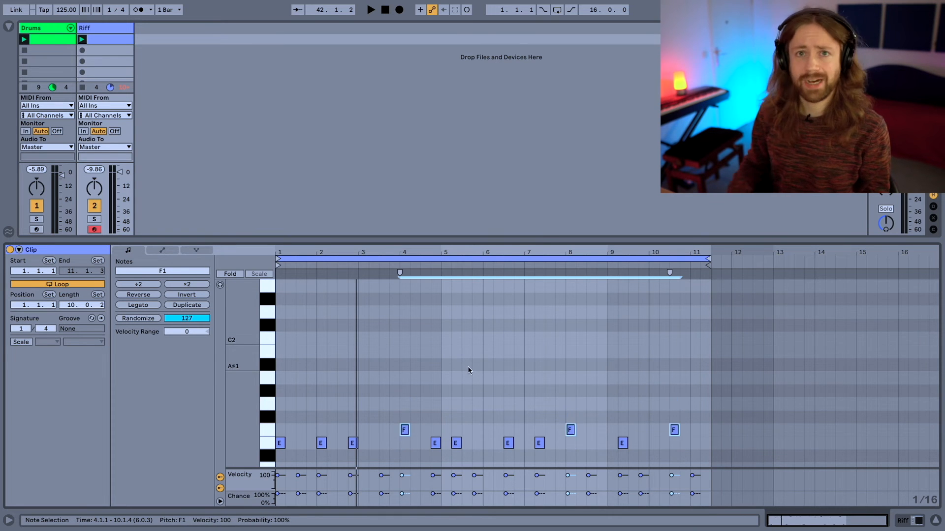
- Play the riff with the drums and lower the three F1 notes at 4.1.1, 8.1.1 and 10.1.3 to D#1 during playback
scroll(453, 363, down, 3)
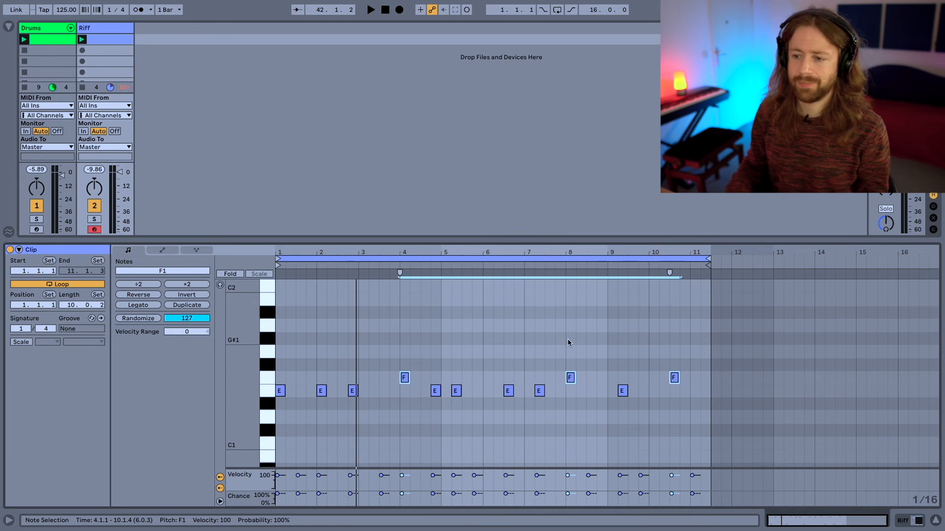
key(space)
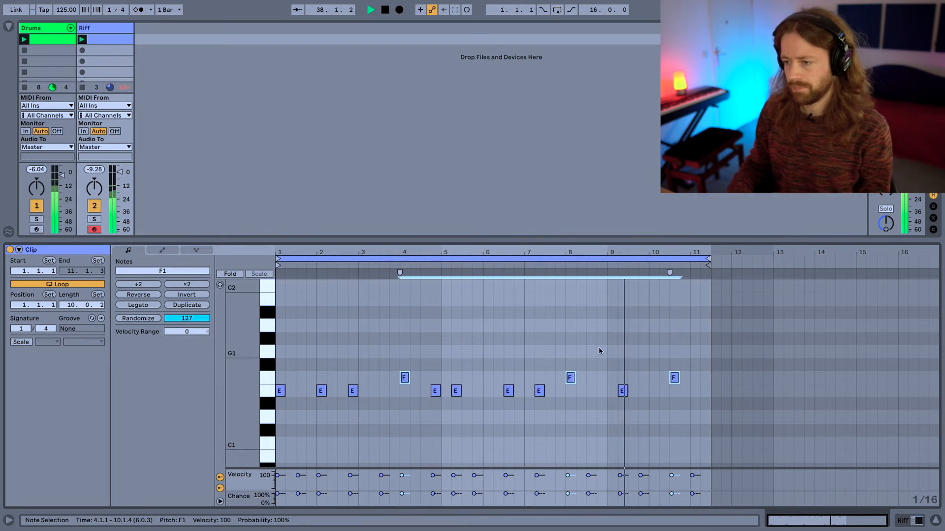
key(Down)
key(Down)
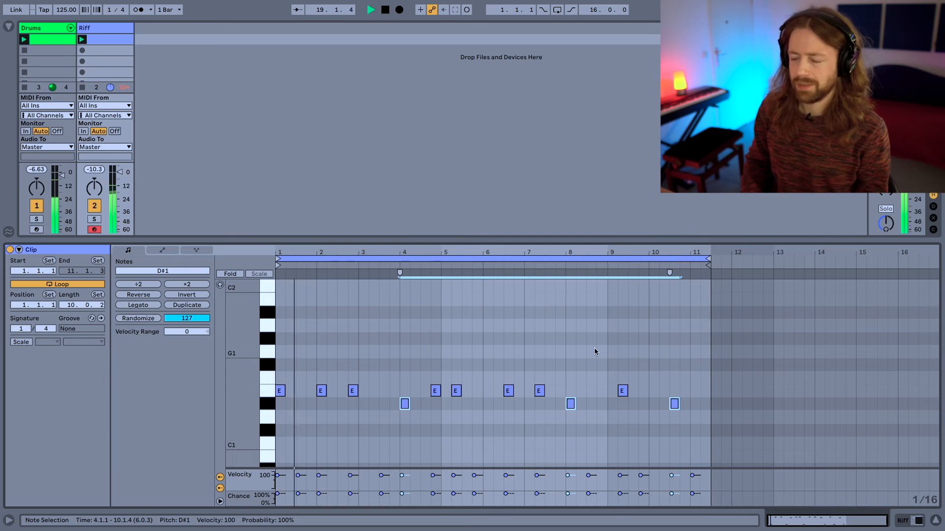
key(space)
- Lower the three notes at 4.1.1, 8.1.1 and 10.1.3 four semitones to B0
scroll(590, 348, down, 1)
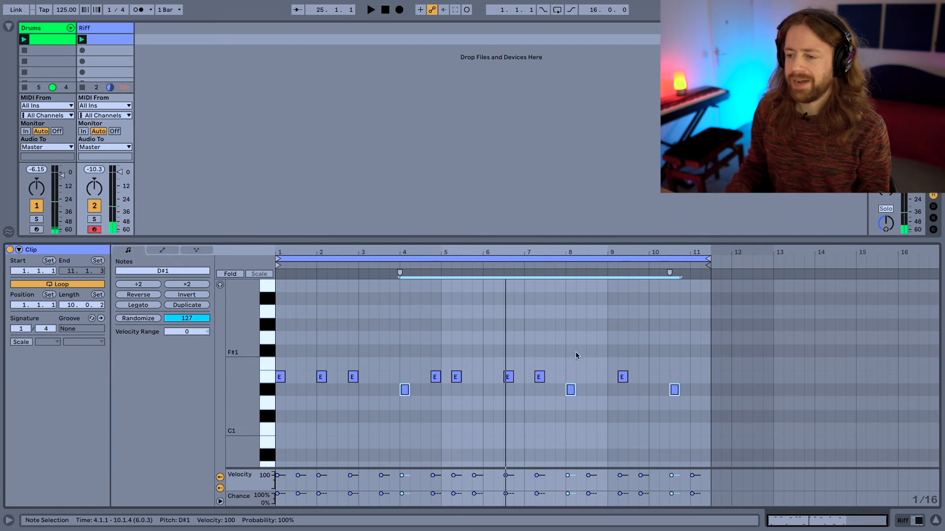
click(441, 393)
drag(394, 392, 719, 393)
key(Down)
key(Down)
key(Down)
key(Down)
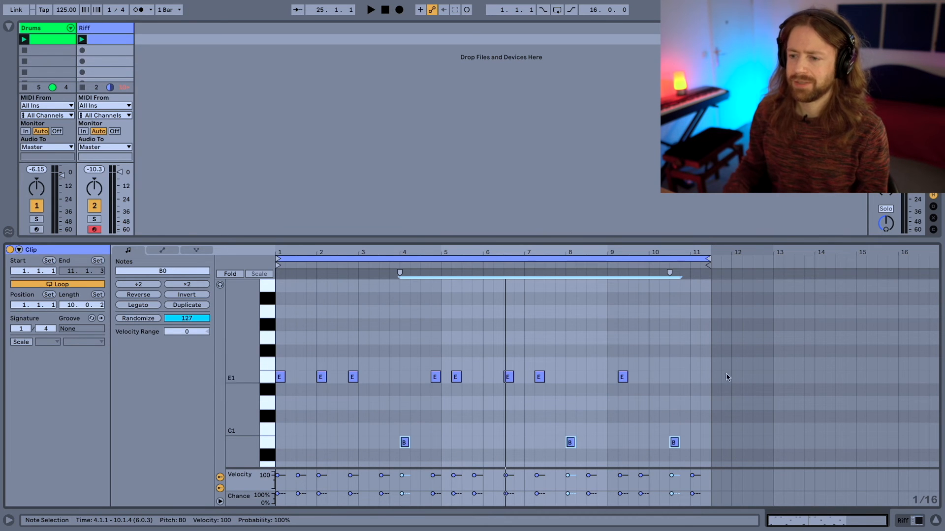
- Try A0 for the three lowest riff notes, settle them on A#0, and audition the riff with the drums
scroll(429, 378, down, 1)
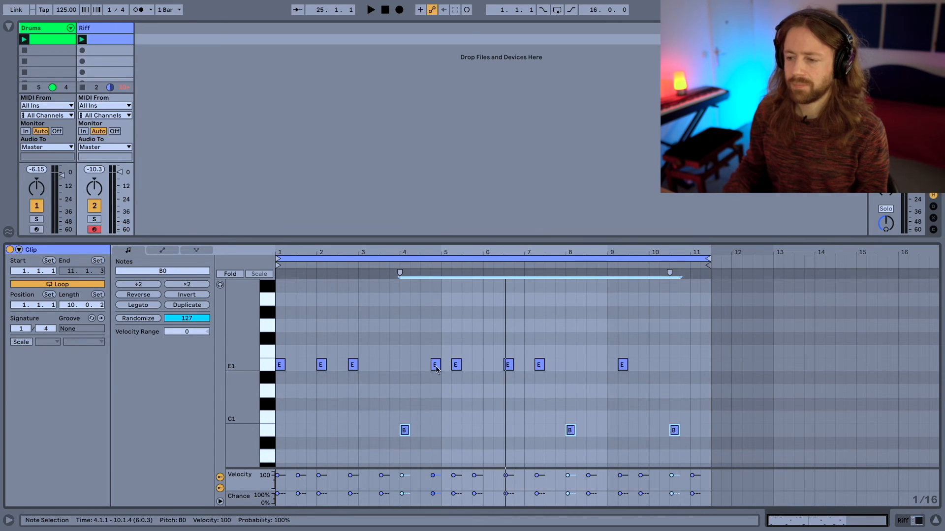
key(Down)
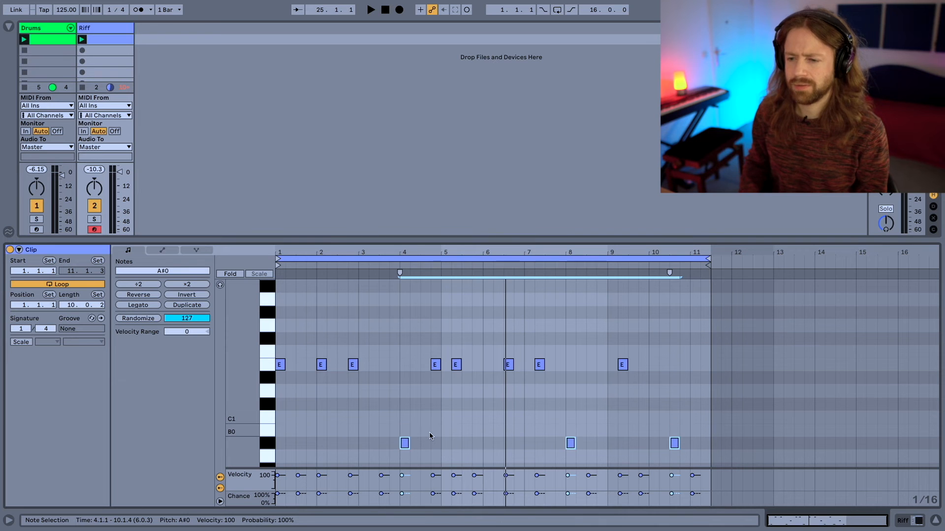
scroll(511, 385, down, 1)
key(Down)
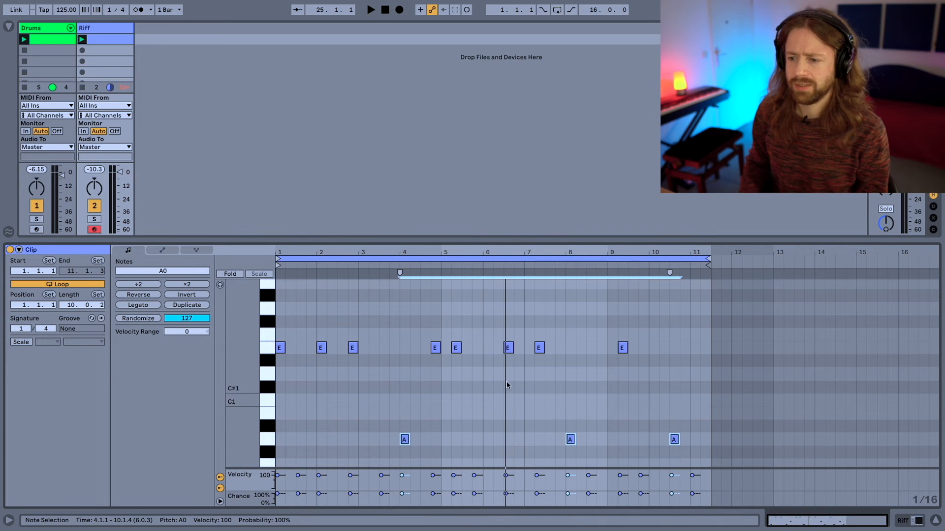
key(Up)
key(Down)
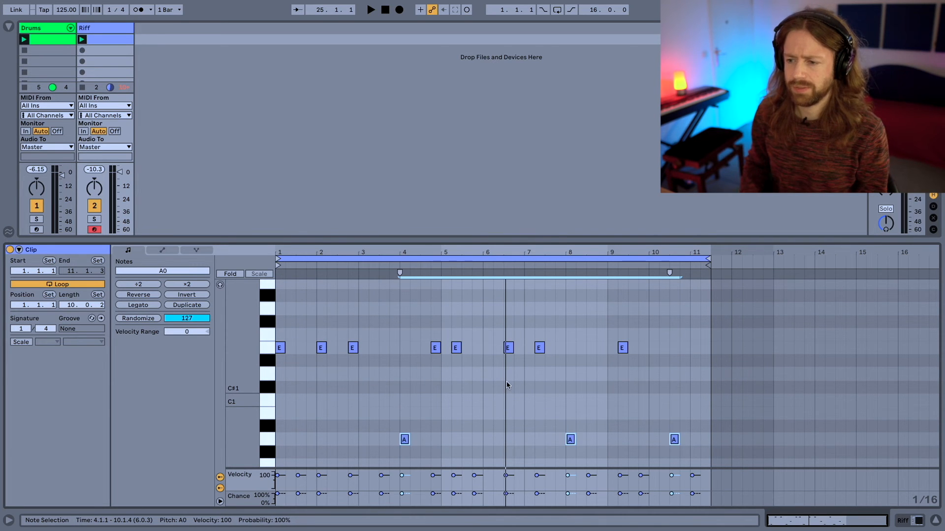
key(Up)
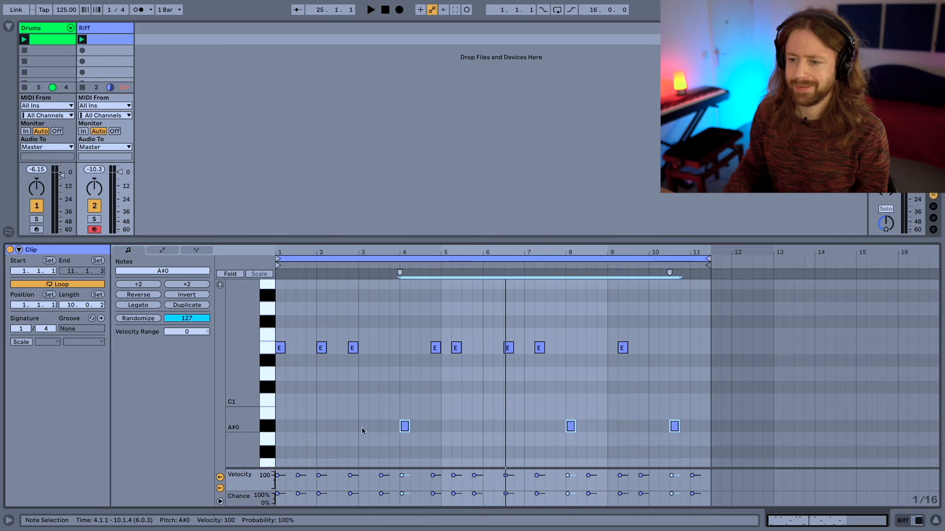
key(space)
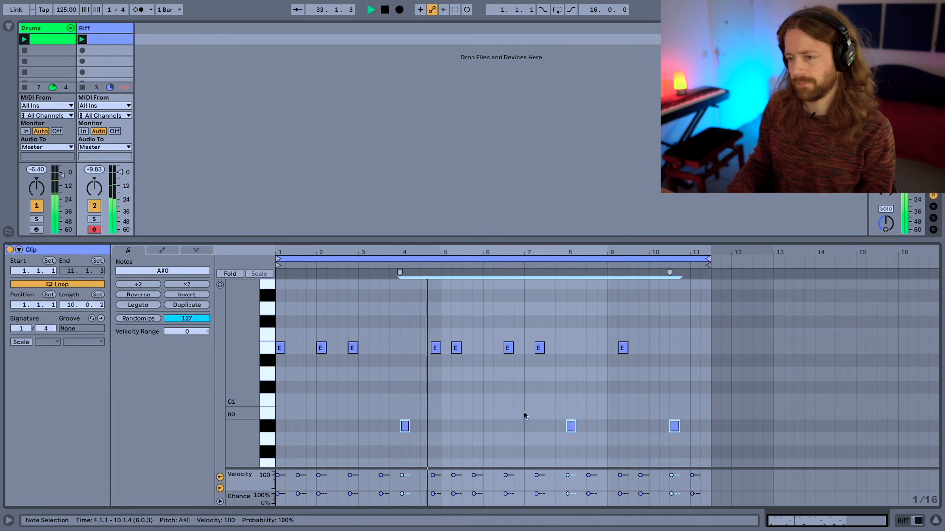
key(space)
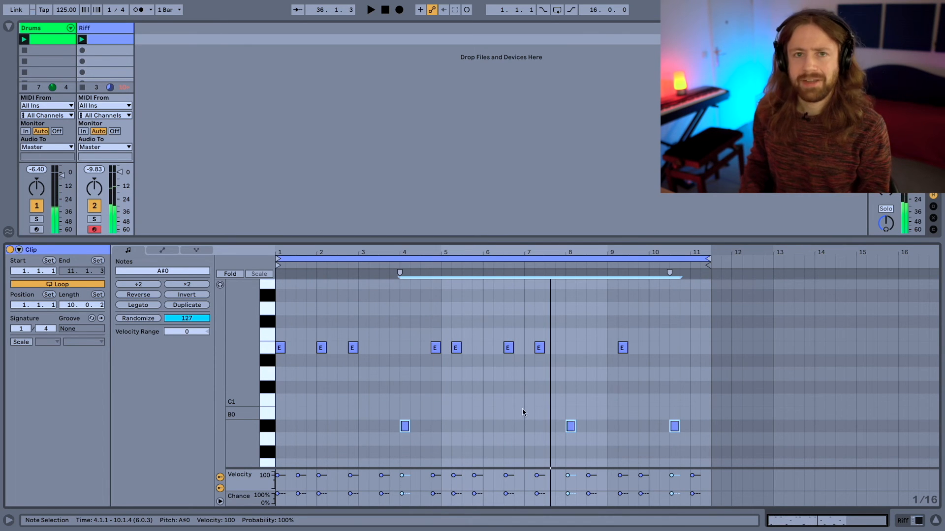
- Raise the three notes at 4.1.1, 8.1.1 and 10.1.3 to F#1
key(Up)
key(Up)
key(Up)
key(Up)
key(Up)
key(Up)
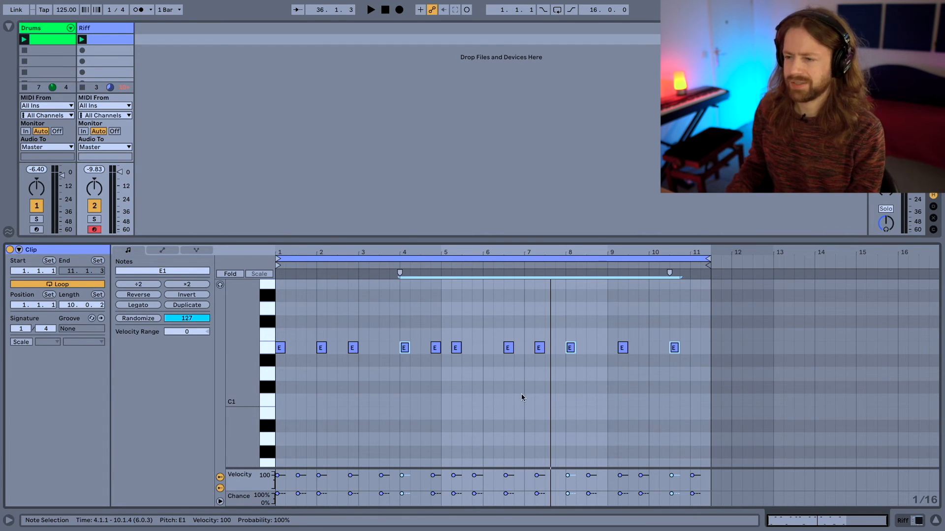
key(Up)
key(Up)
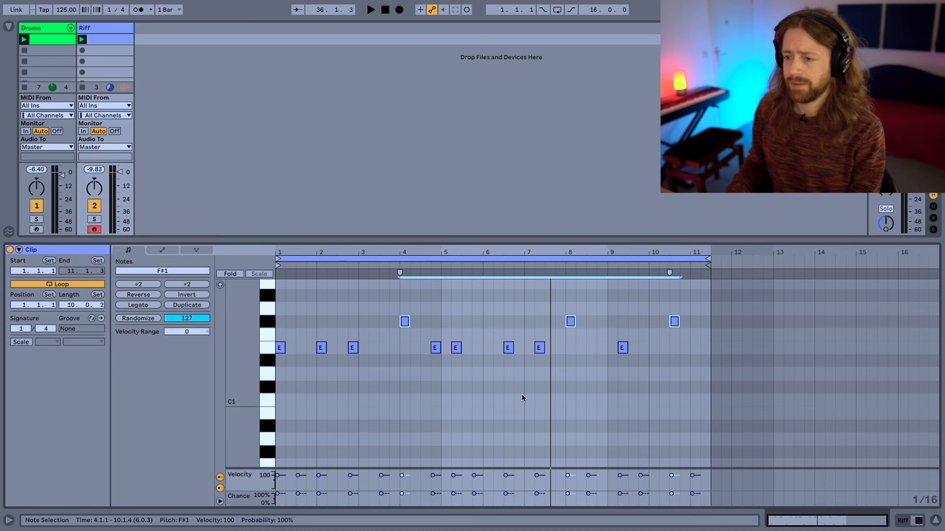
- Raise the note at 8.1.1 to G1, lower the one at 10.1.3 to D1, and audition the riff with the drums
click(404, 322)
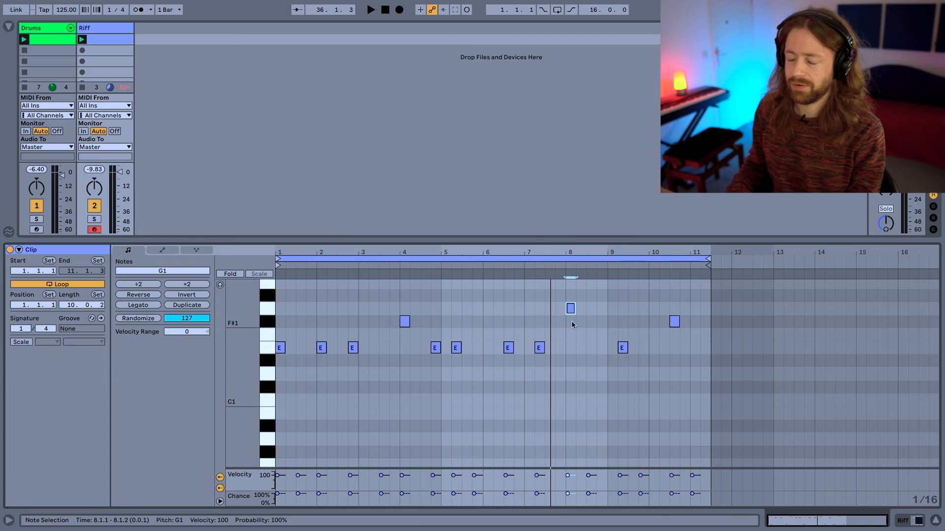
click(673, 323)
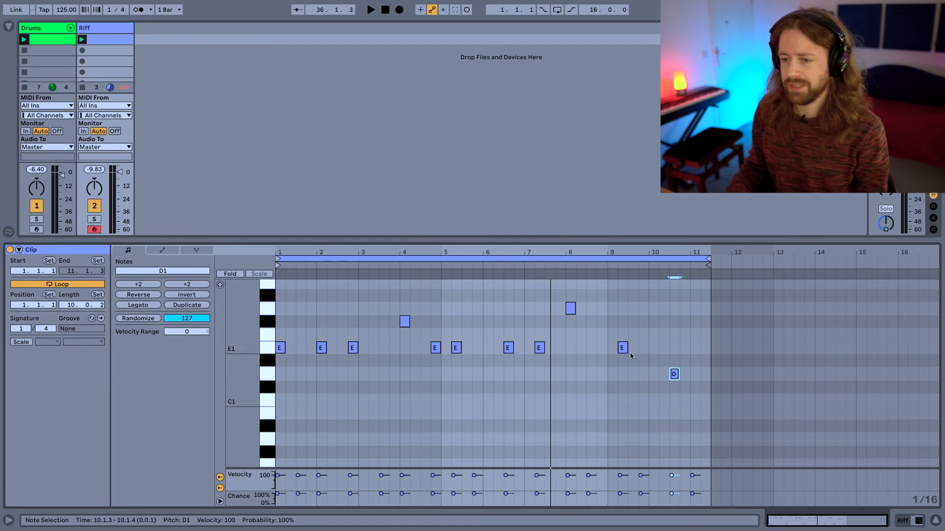
key(space)
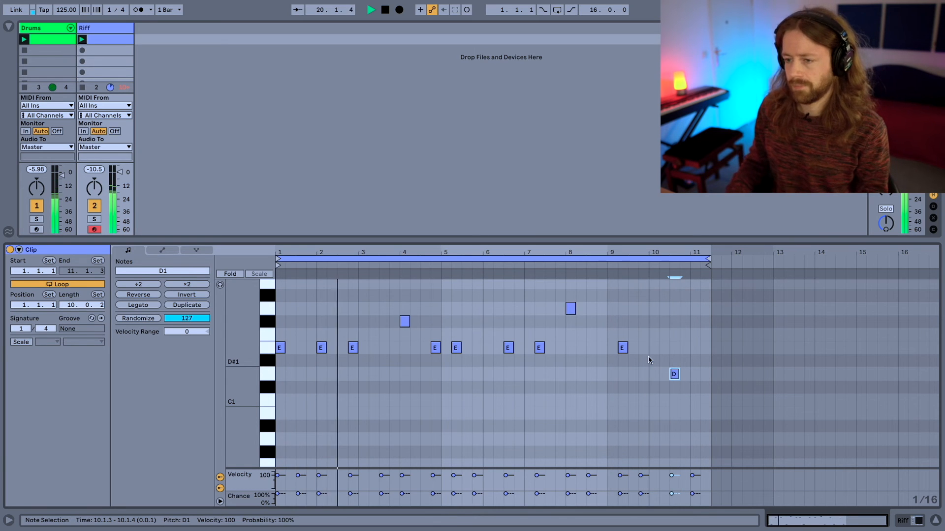
key(space)
- Lower the note at 4.1.1 one semitone to F1 and play the riff with the drums
click(404, 322)
key(Down)
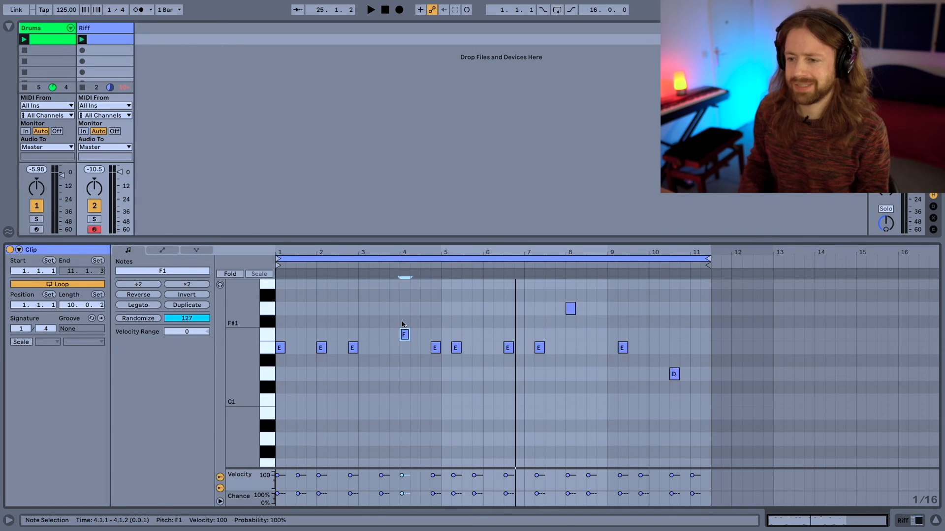
key(space)
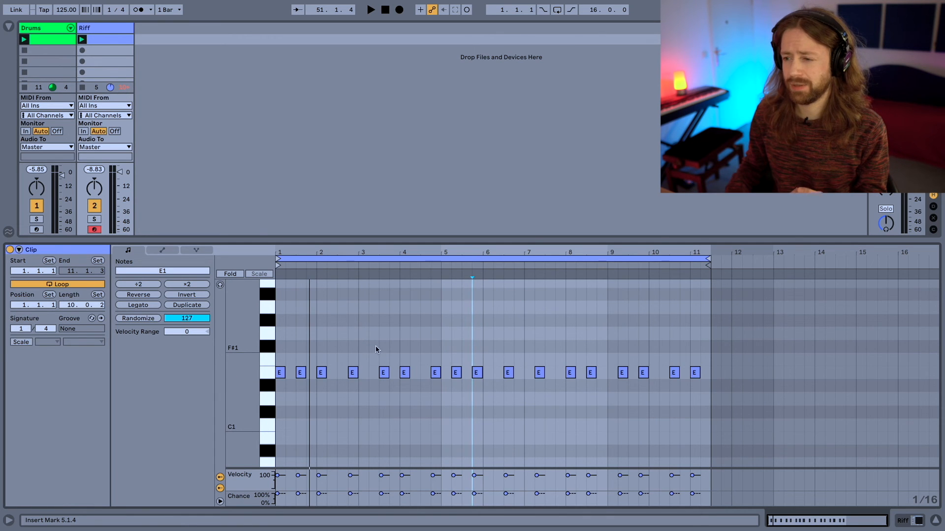
- Add E0 notes in the gaps at 2.1.3, 5.1.1, 7.1.1, 9.1.1 and 11.1.2, and play the riff with the drums
scroll(361, 351, down, 3)
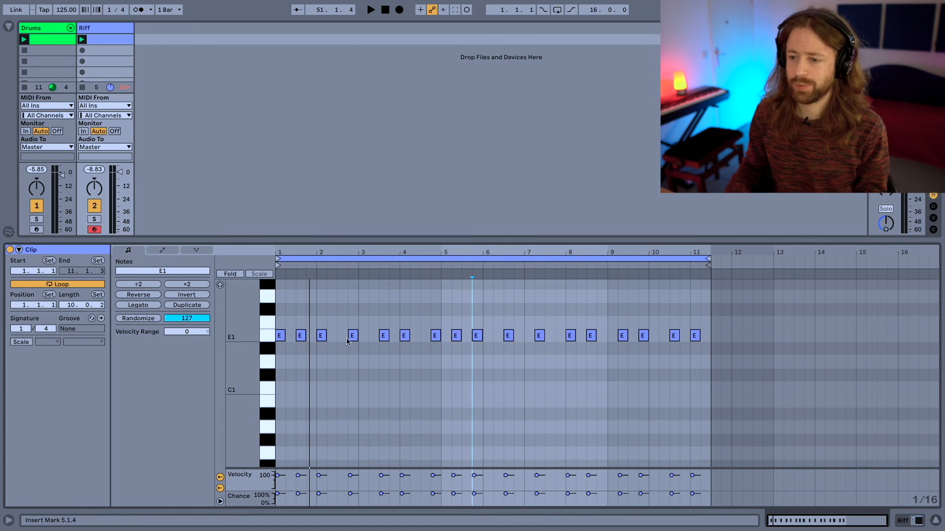
double_click(346, 340)
key(shift+Down)
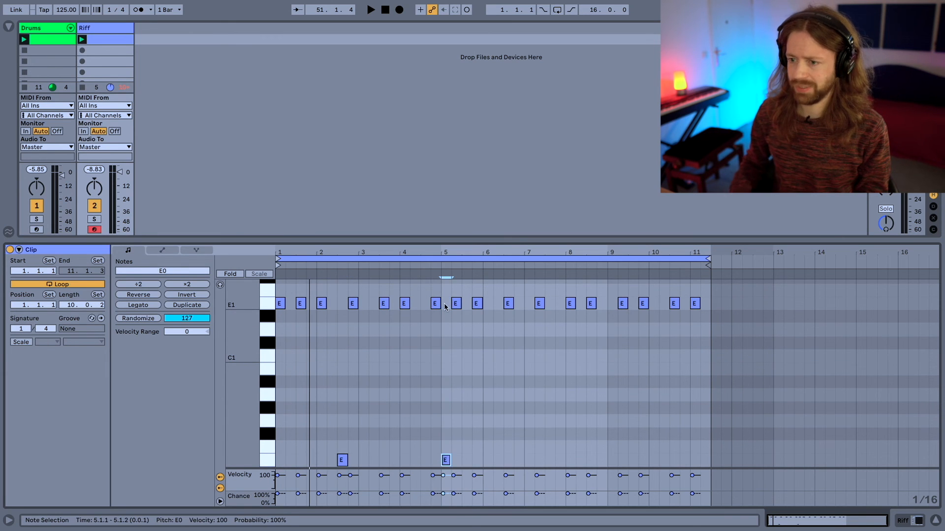
double_click(527, 303)
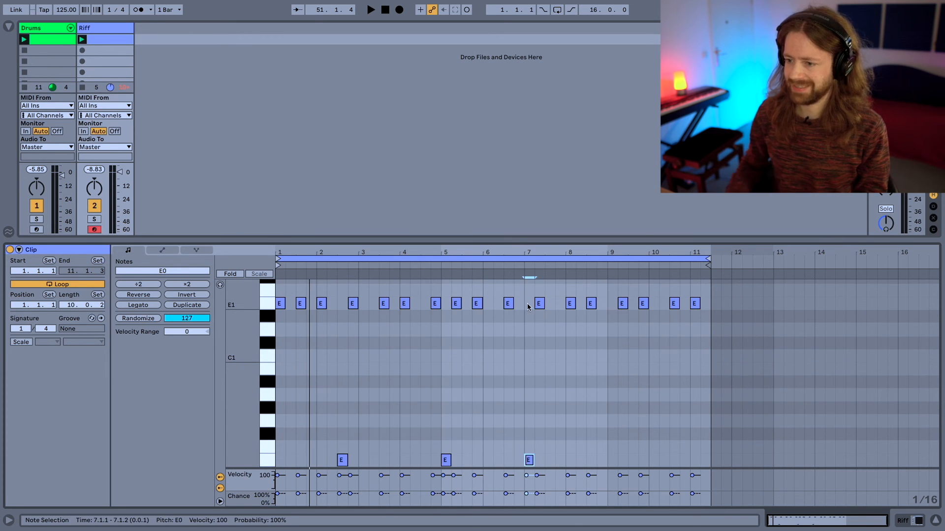
double_click(612, 303)
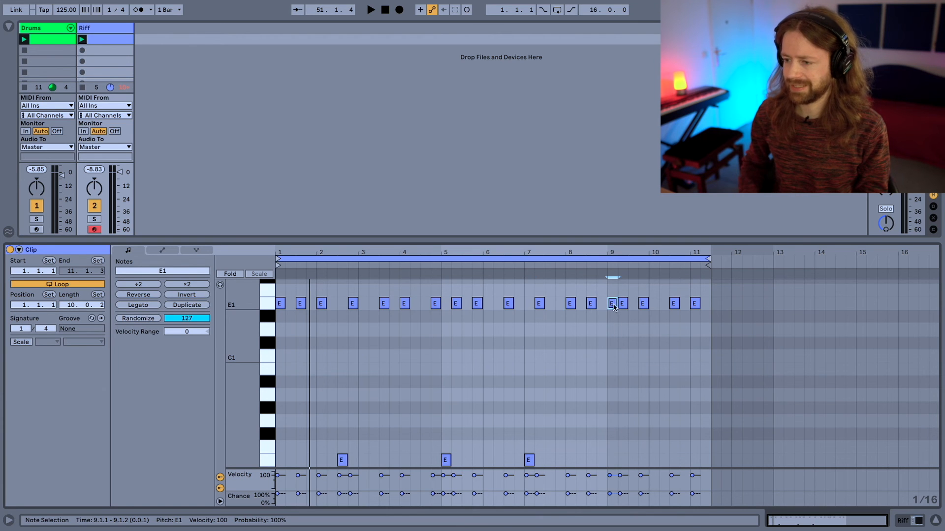
double_click(709, 305)
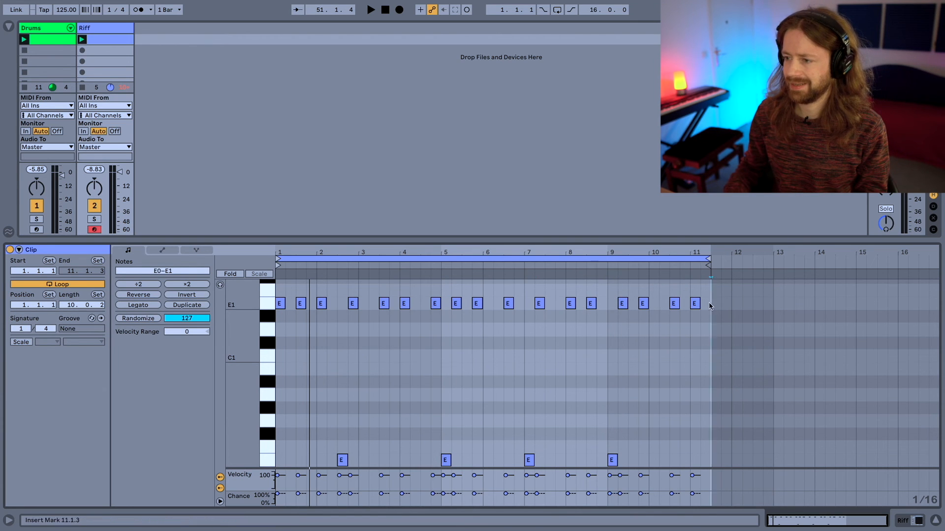
key(space)
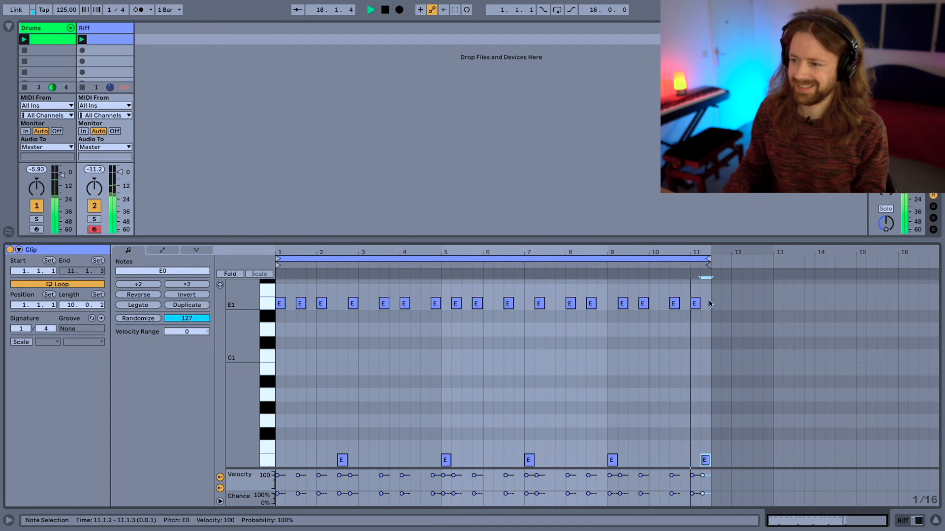
- Paste further E0 notes at 10.1.2, 8.1.2 and 6.1.1 while the riff plays
click(662, 307)
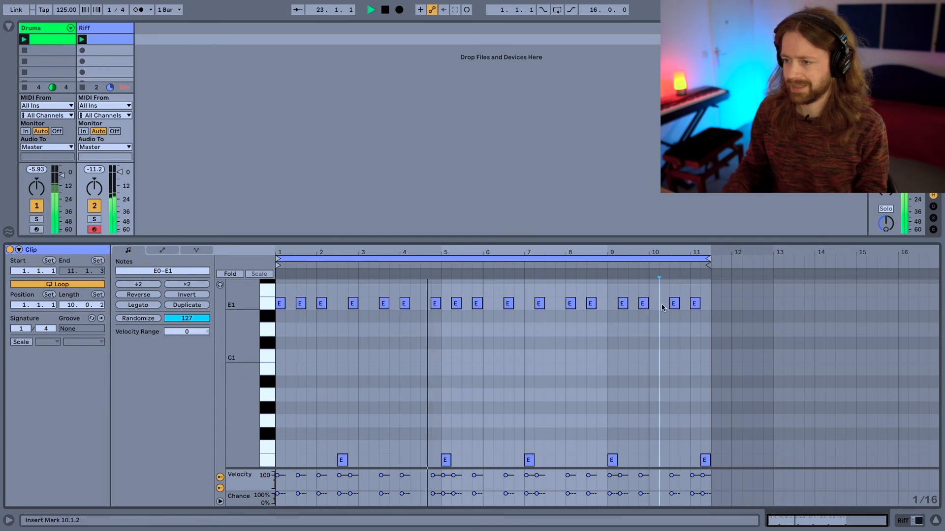
key(ctrl+v)
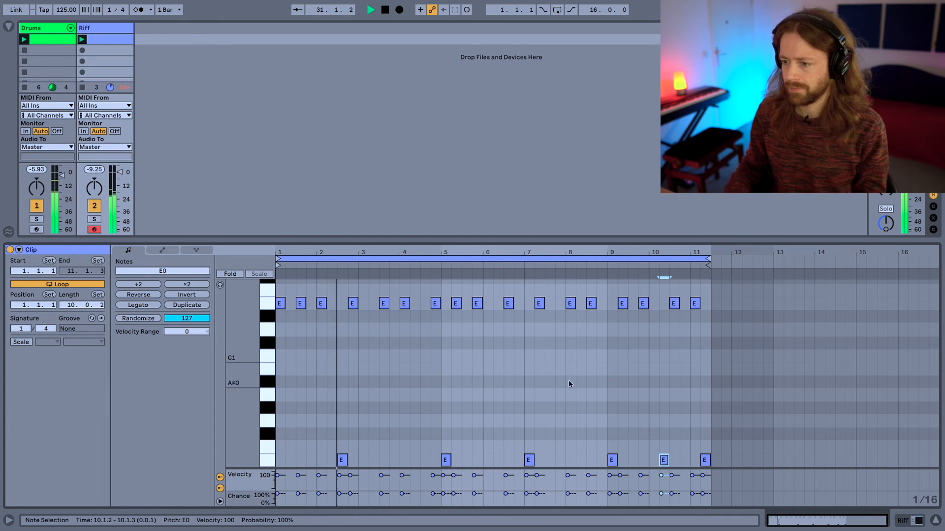
click(580, 460)
key(ctrl+v)
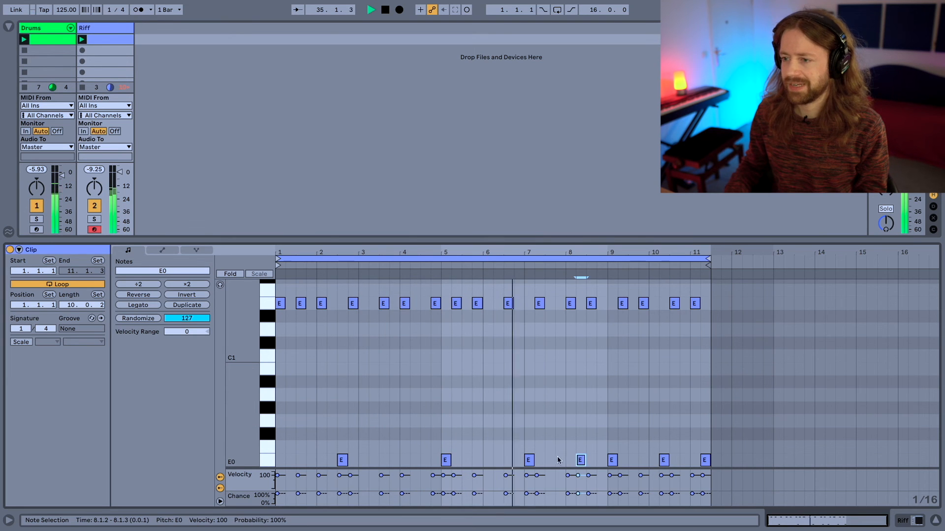
click(487, 460)
key(ctrl+v)
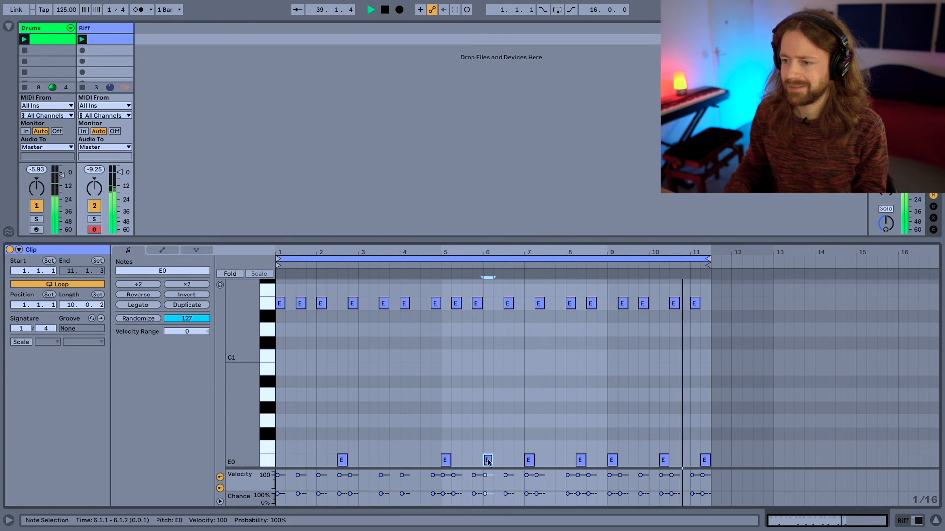
- Paste E0 notes into the early gaps of the riff at 4.1.2, 3.1.4, 1.1.2 and 1.1.4
click(414, 462)
key(ctrl+v)
click(392, 464)
key(ctrl+v)
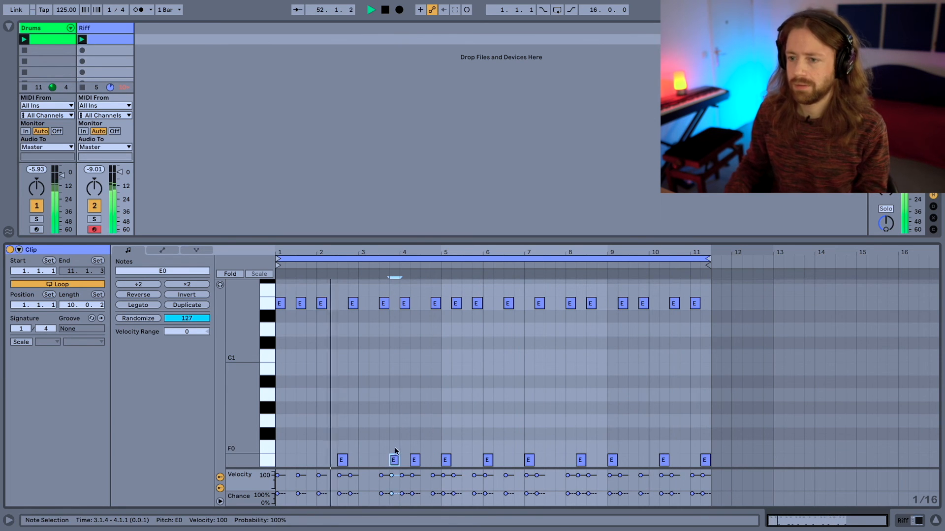
click(290, 463)
key(ctrl+v)
click(312, 462)
key(ctrl+v)
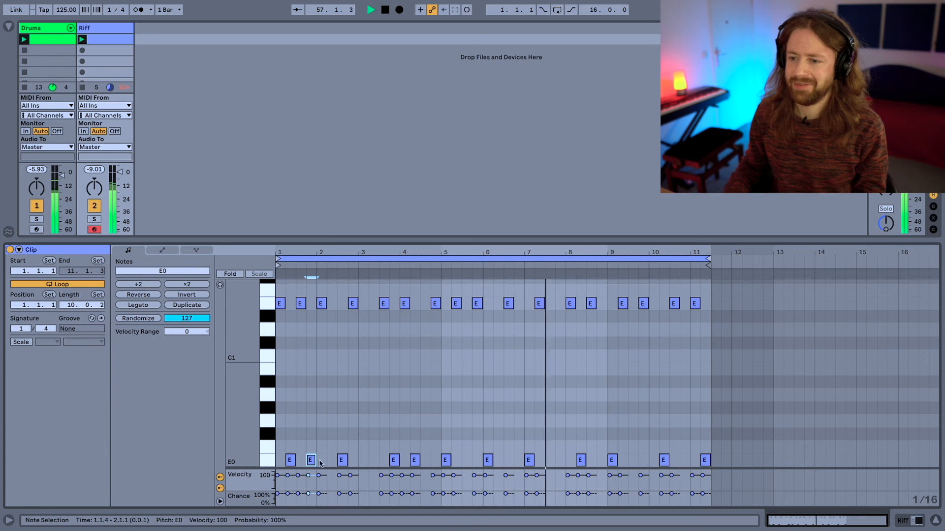
- Fill remaining gaps between the E1 notes with pasted E0 notes at 3.1.2, 7.1.4, 9.1.3 and 10.1.4
click(378, 461)
key(ctrl+v)
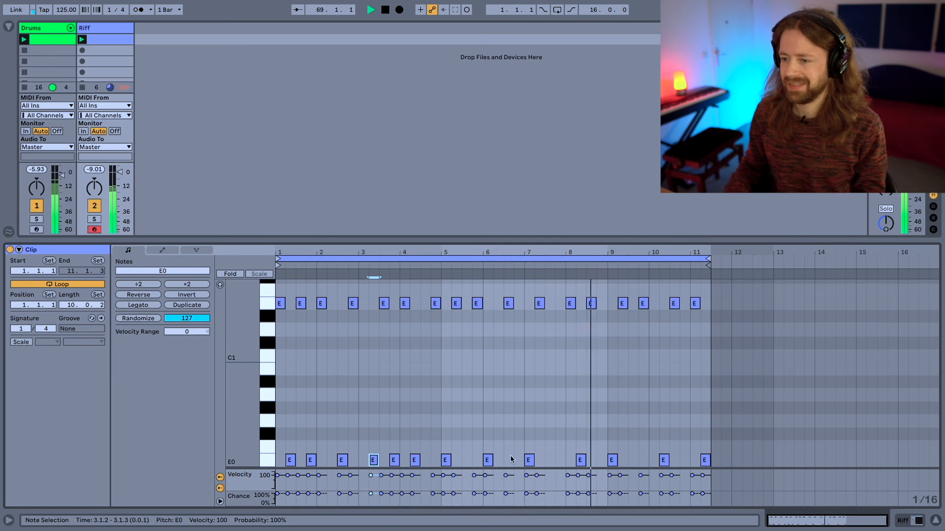
click(559, 462)
key(ctrl+v)
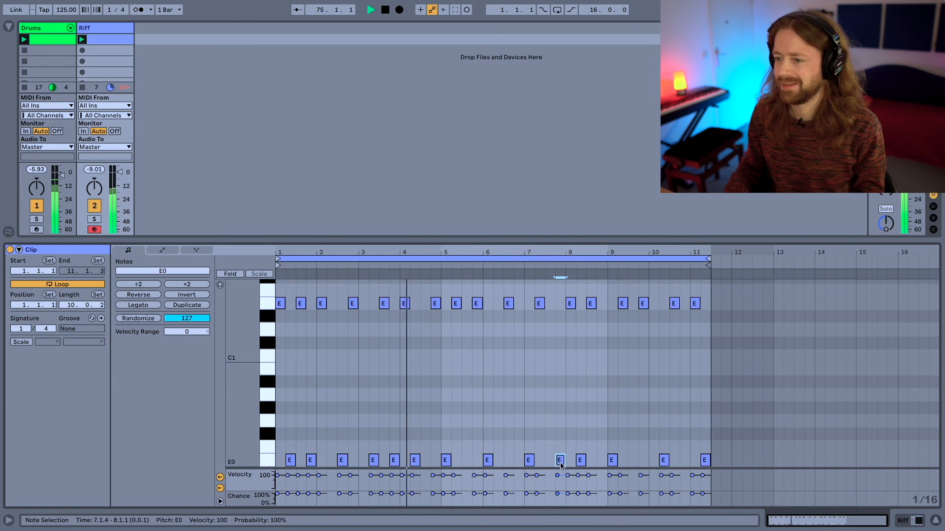
click(633, 462)
key(ctrl+v)
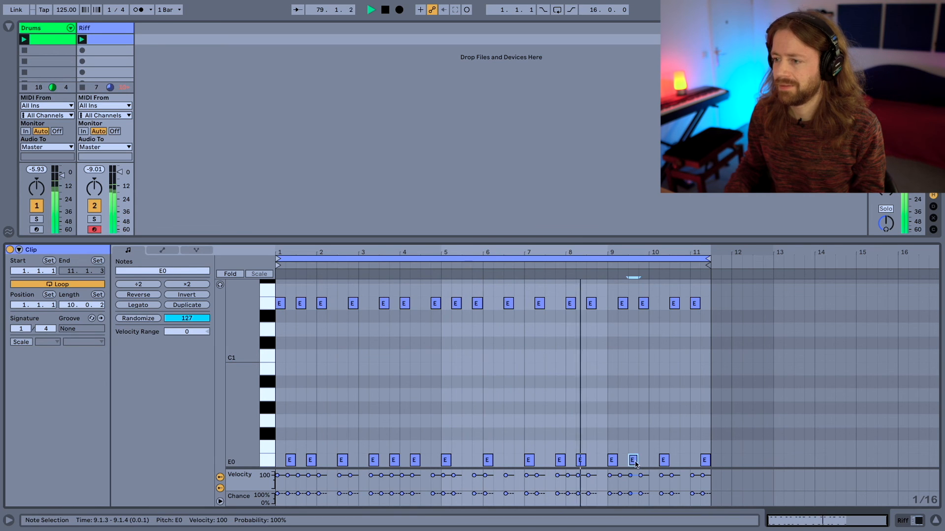
click(684, 461)
key(ctrl+v)
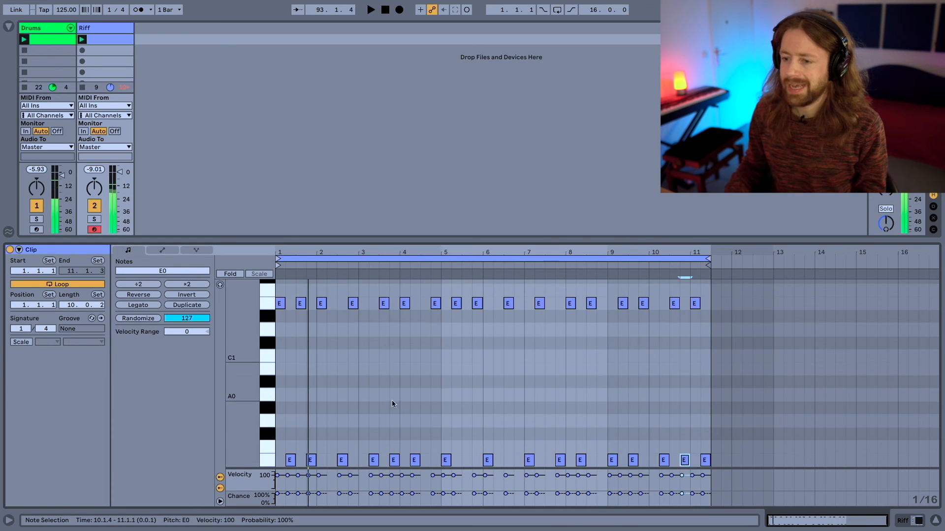
- Raise the E0 notes at 2.1.3 and 6.1.1 to B0
click(343, 460)
key(Up)
key(Up)
click(488, 461)
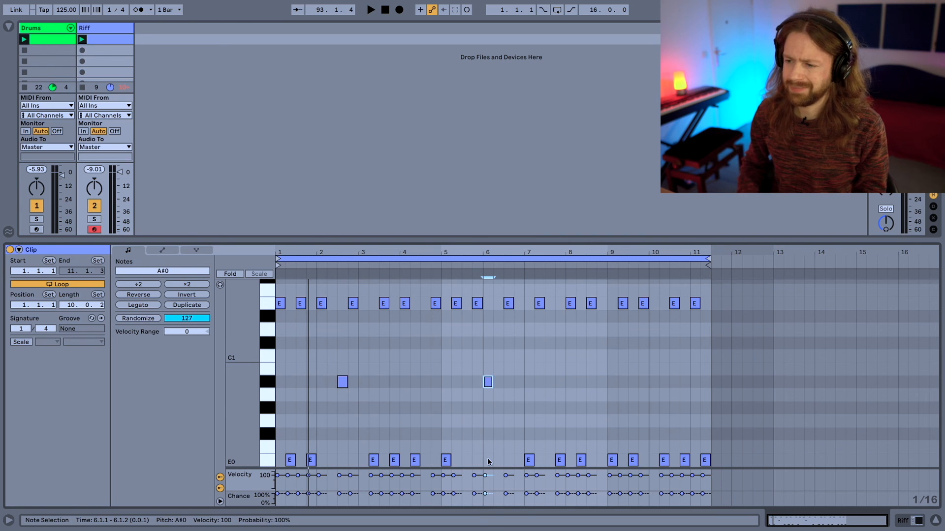
key(Up)
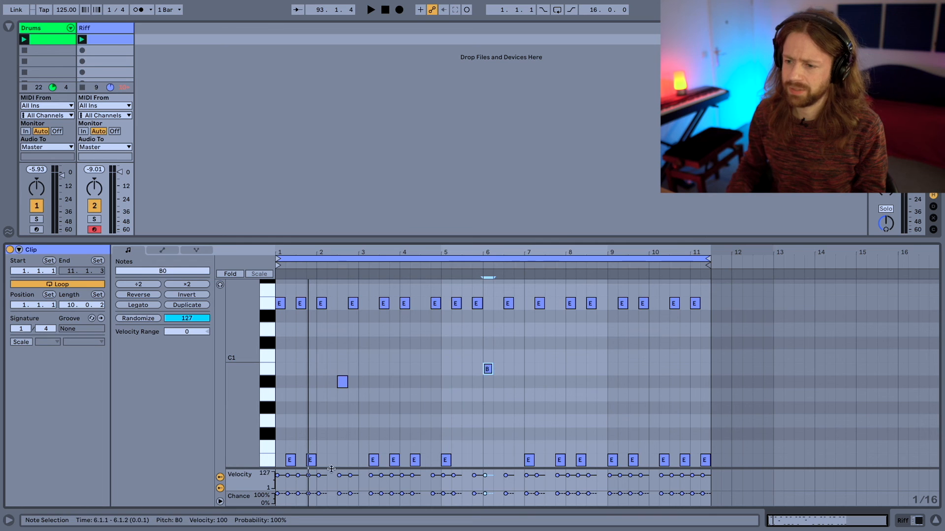
click(346, 386)
key(Up)
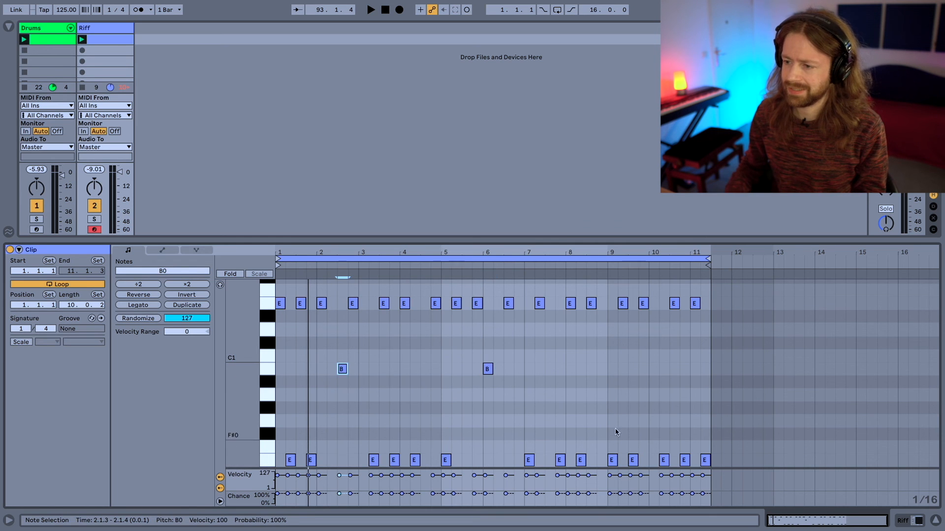
- Raise the E0 note at 10.1.2 to B0 and play the riff with the drums
click(662, 459)
key(Up)
key(Up)
key(Up)
key(Up)
key(Up)
key(Up)
key(Up)
key(space)
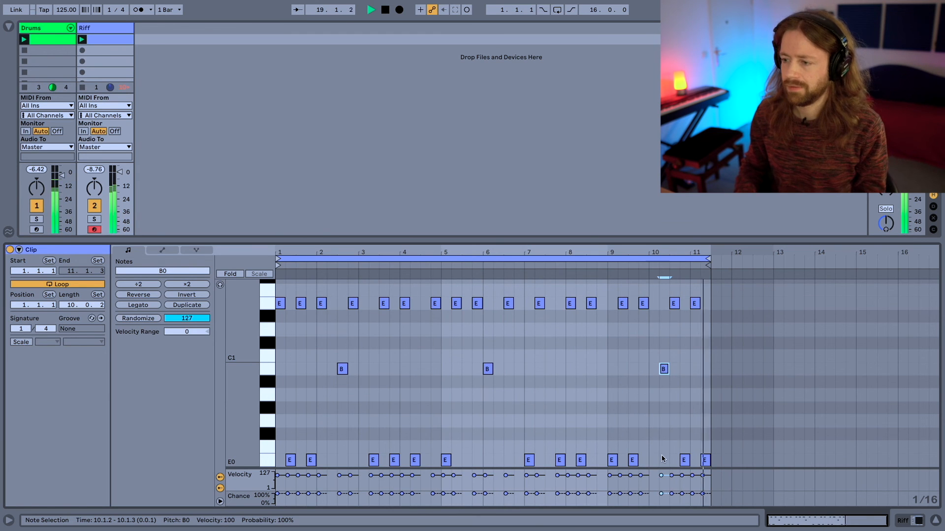
scroll(620, 318, up, 2)
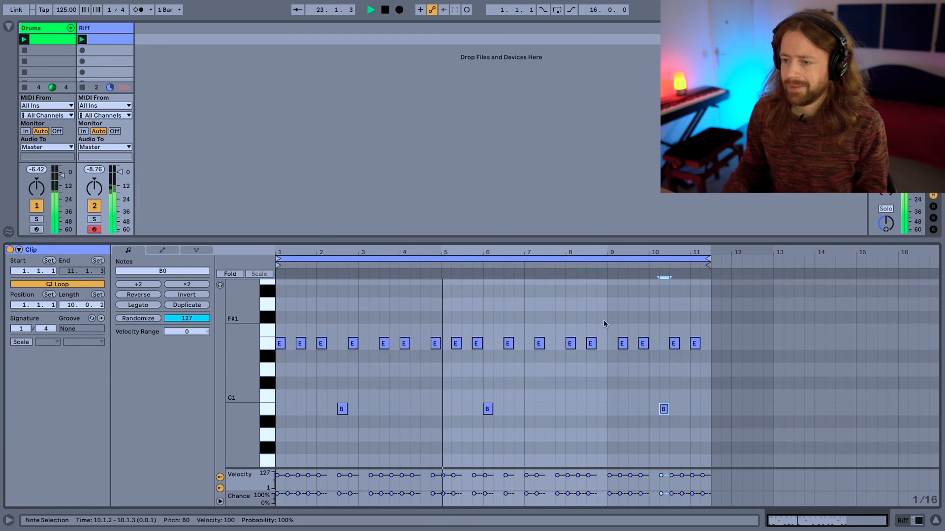
scroll(605, 324, down, 3)
key(space)
- Raise the E1 note at 5.1.4 to F1 and restart playback of the riff
scroll(570, 329, up, 2)
click(477, 321)
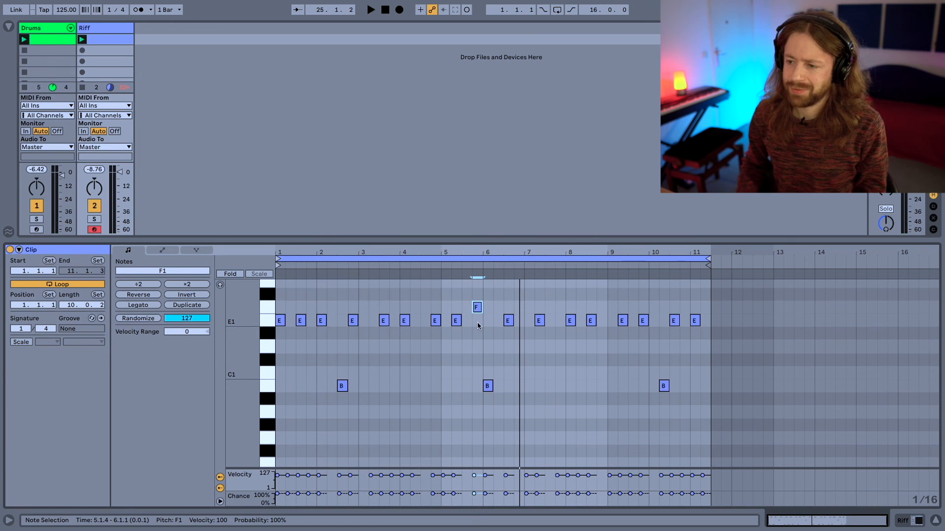
key(space)
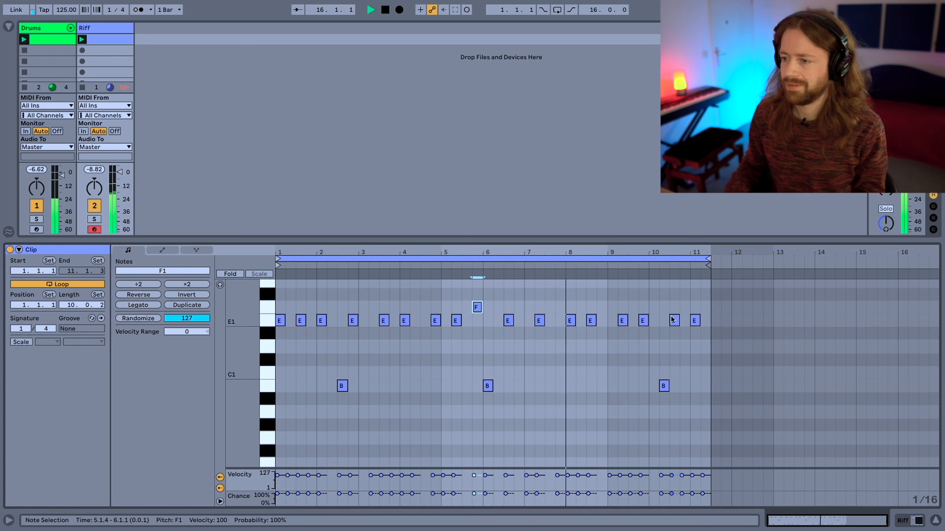
- Lower the E1 note at 11.1.1 to D1 while the riff plays
click(693, 320)
key(Down)
key(Down)
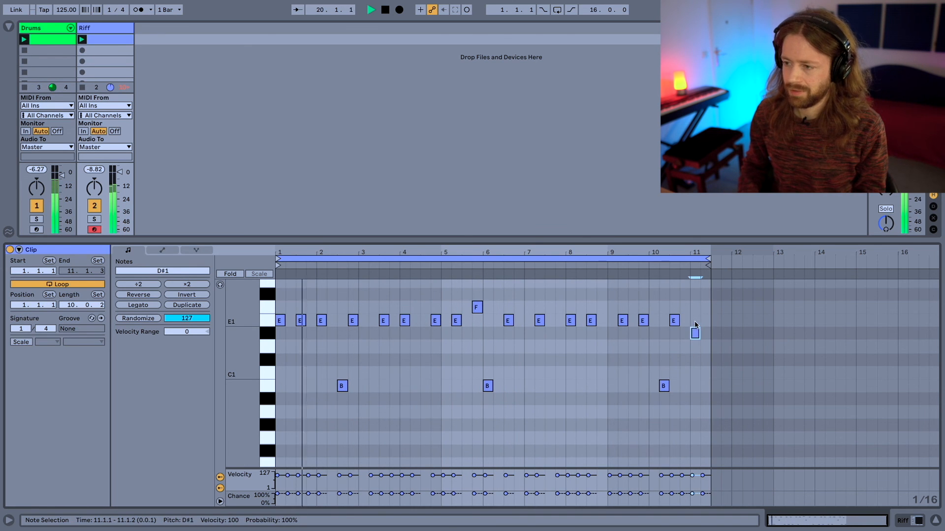
- Raise the E1 note at 9.1.4 to G1 while the riff plays
scroll(696, 325, up, 4)
click(644, 370)
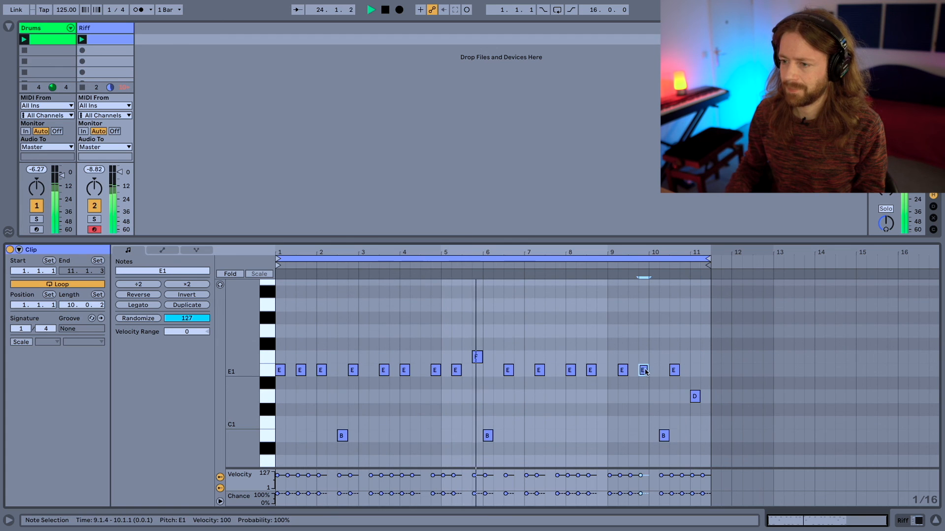
key(Up)
key(Up)
key(Up)
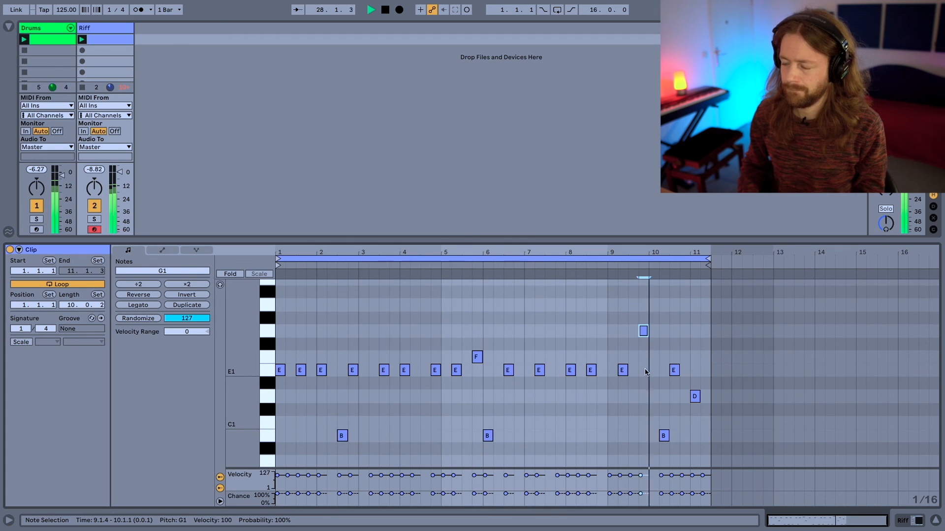